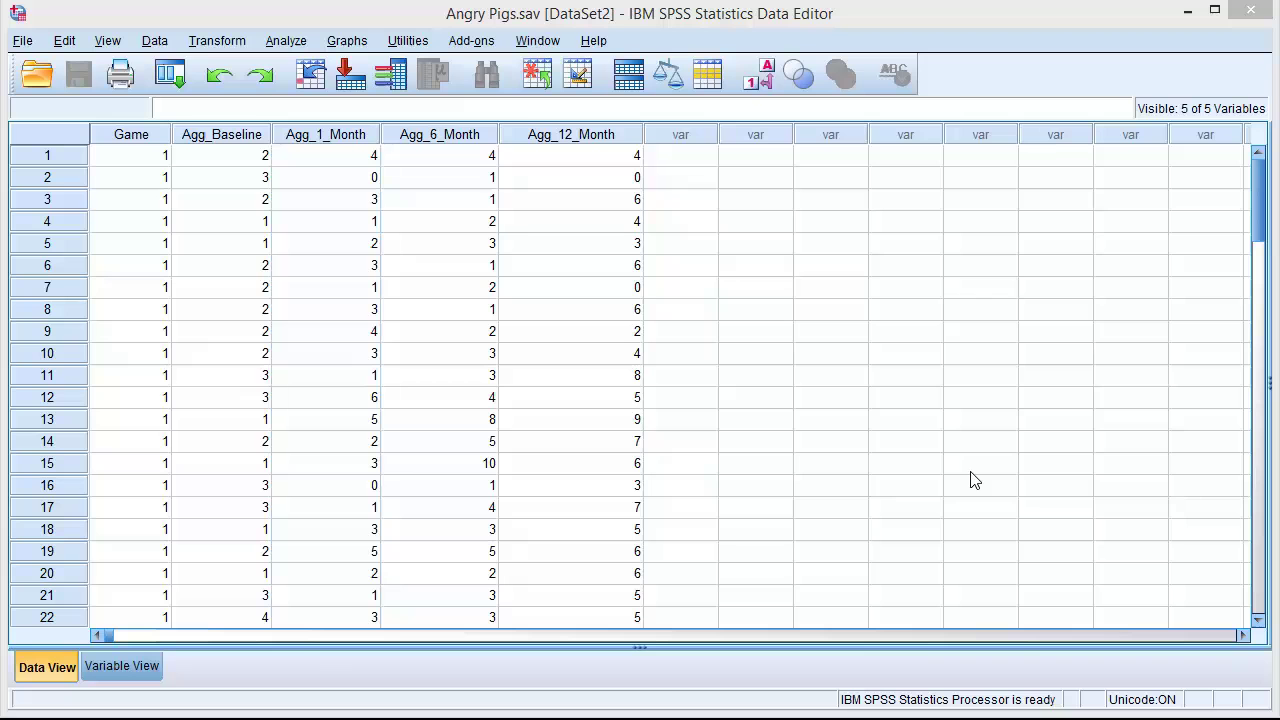
- Select the Agg_Baseline column, then rows 2 and 4 of Agg_1_Month in the data view
click(227, 136)
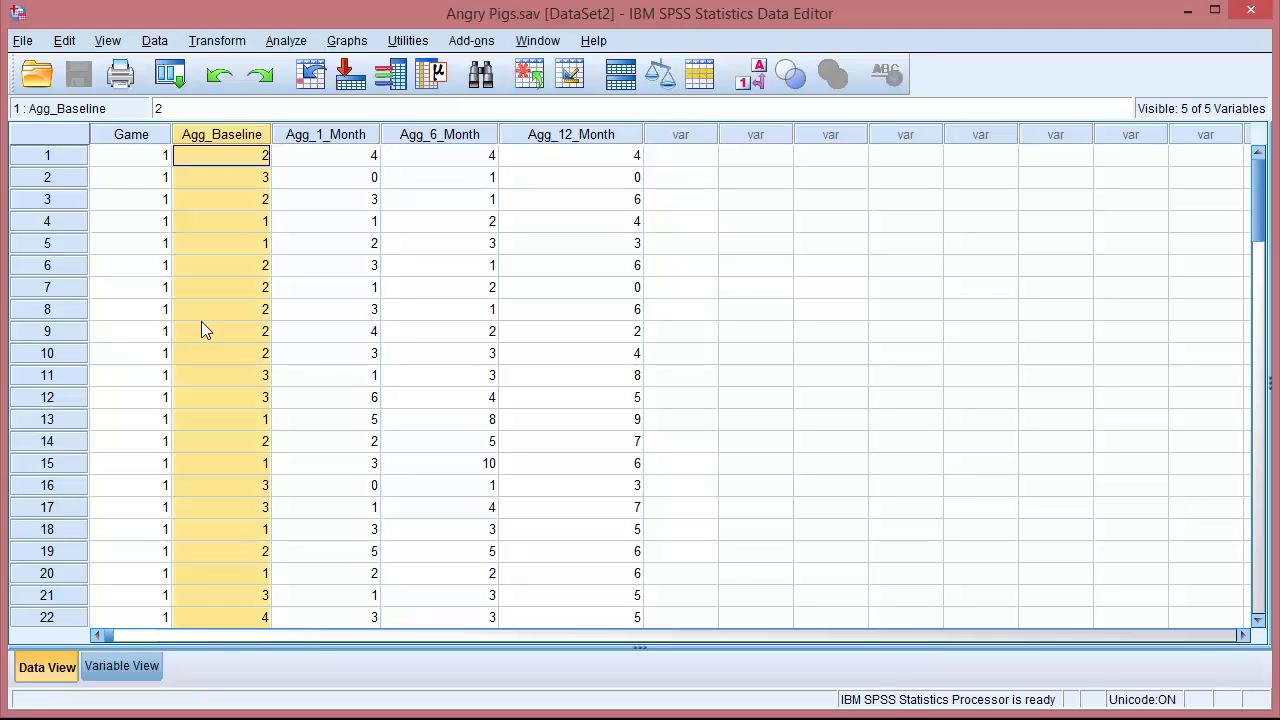
click(343, 181)
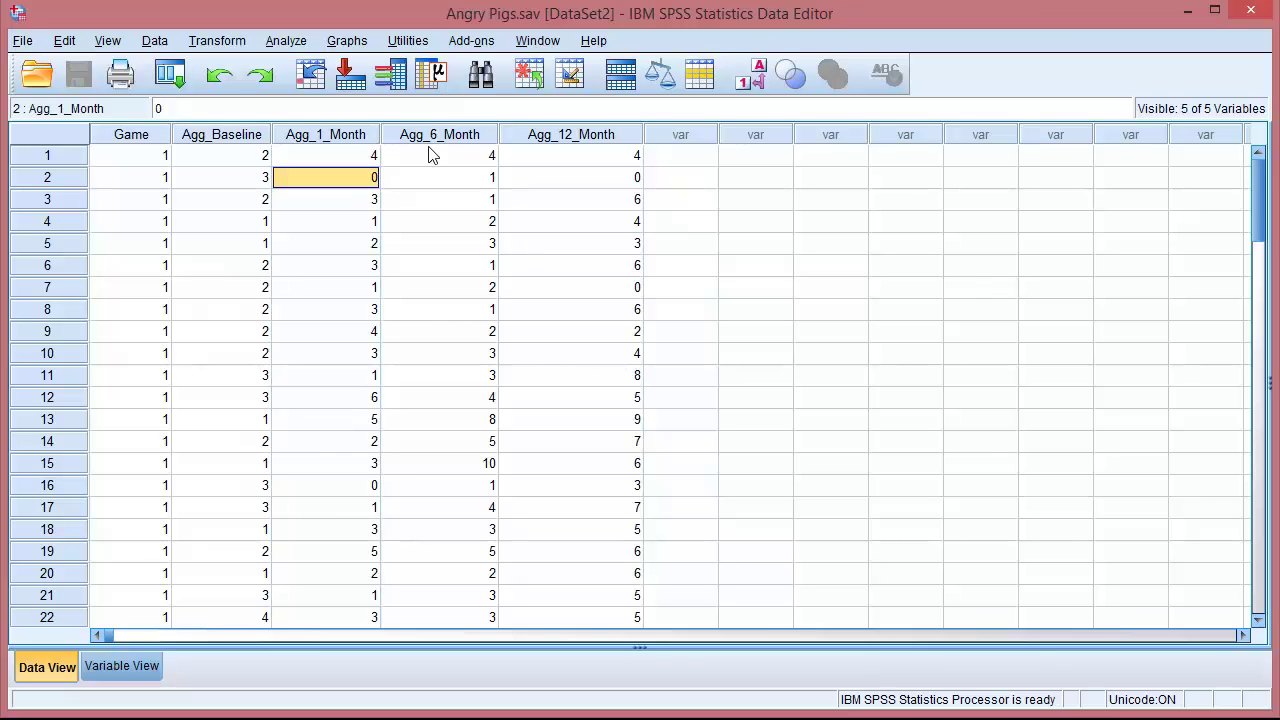
click(350, 225)
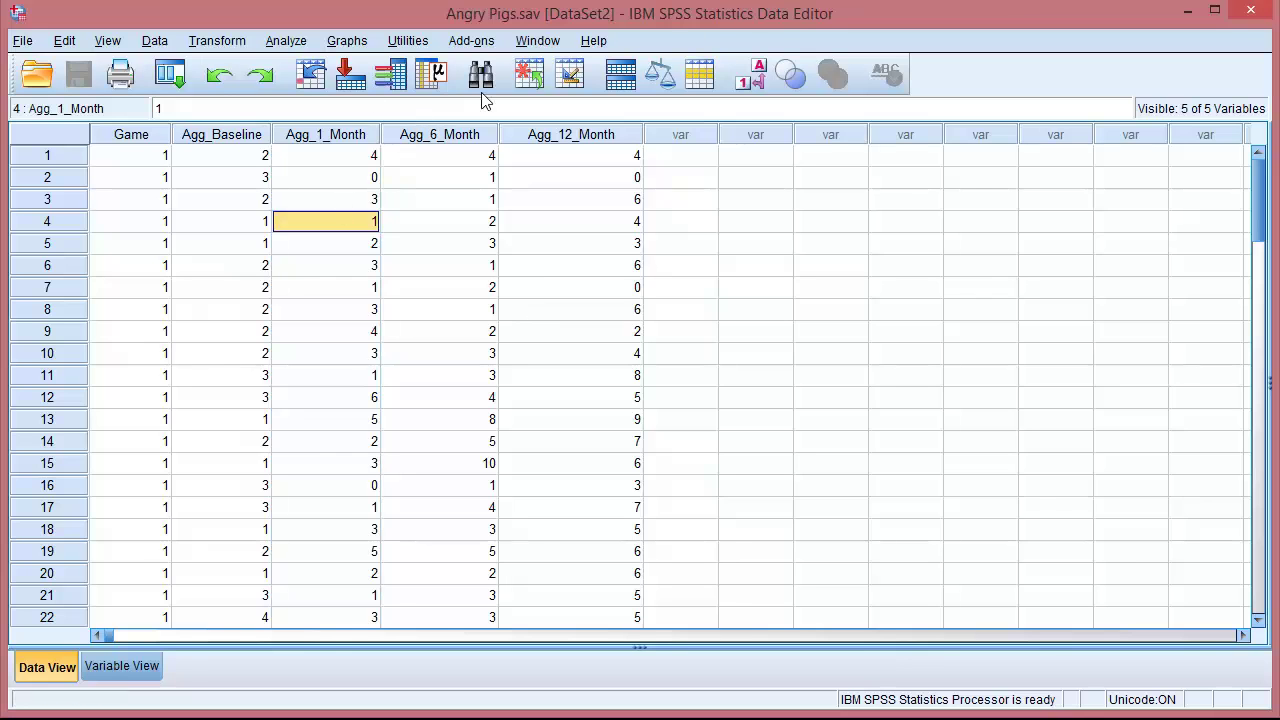
- Open Frequencies from Descriptive Statistics and add 1 Month Aggression to Variable(s)
click(288, 41)
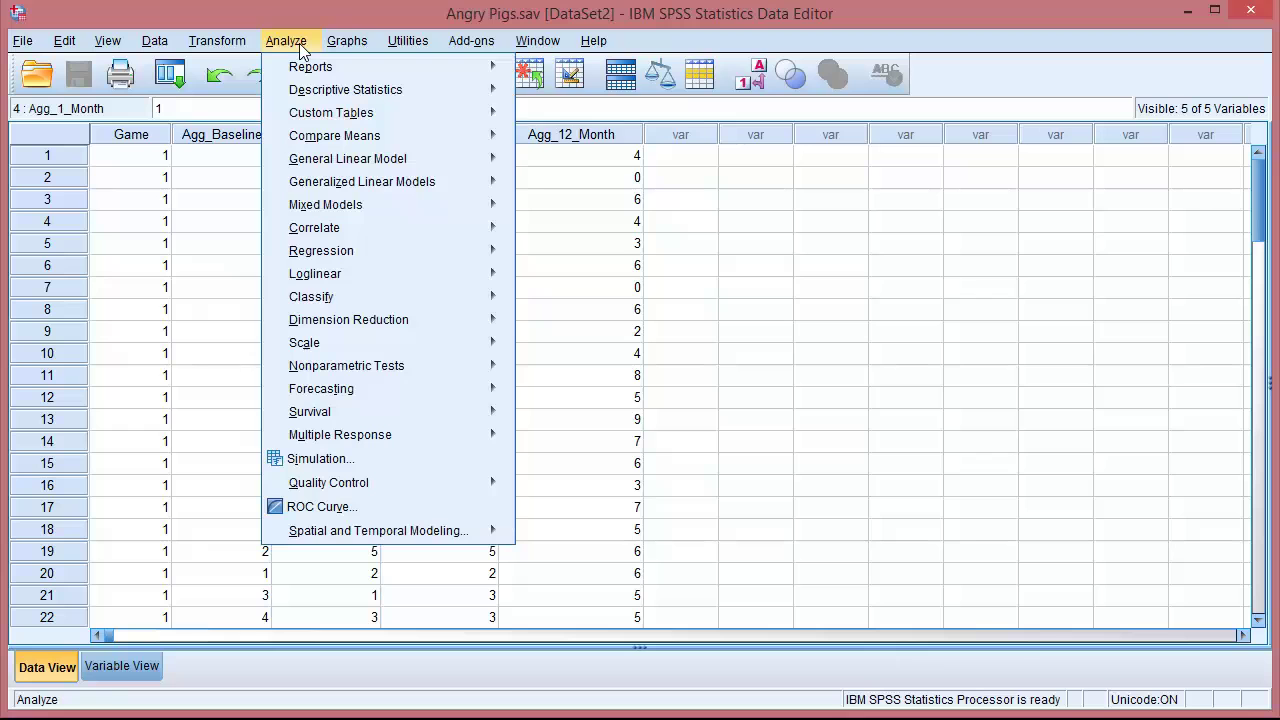
mouse_move(306, 100)
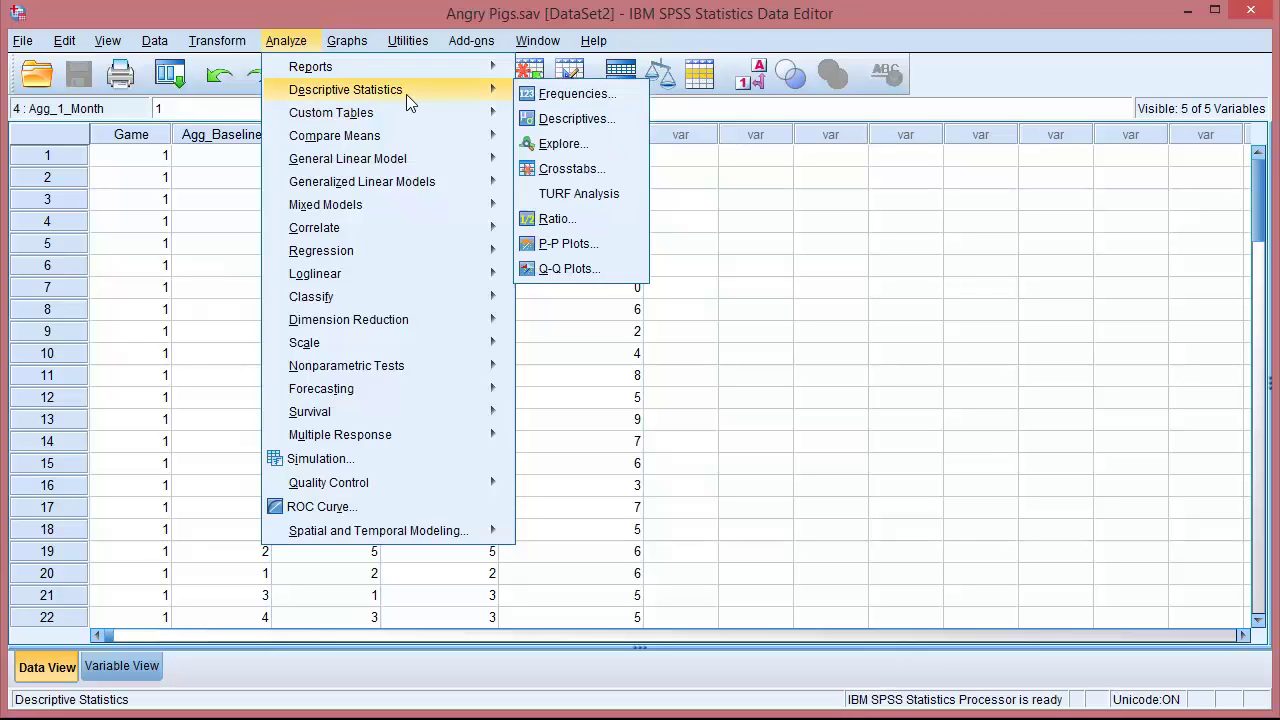
click(594, 103)
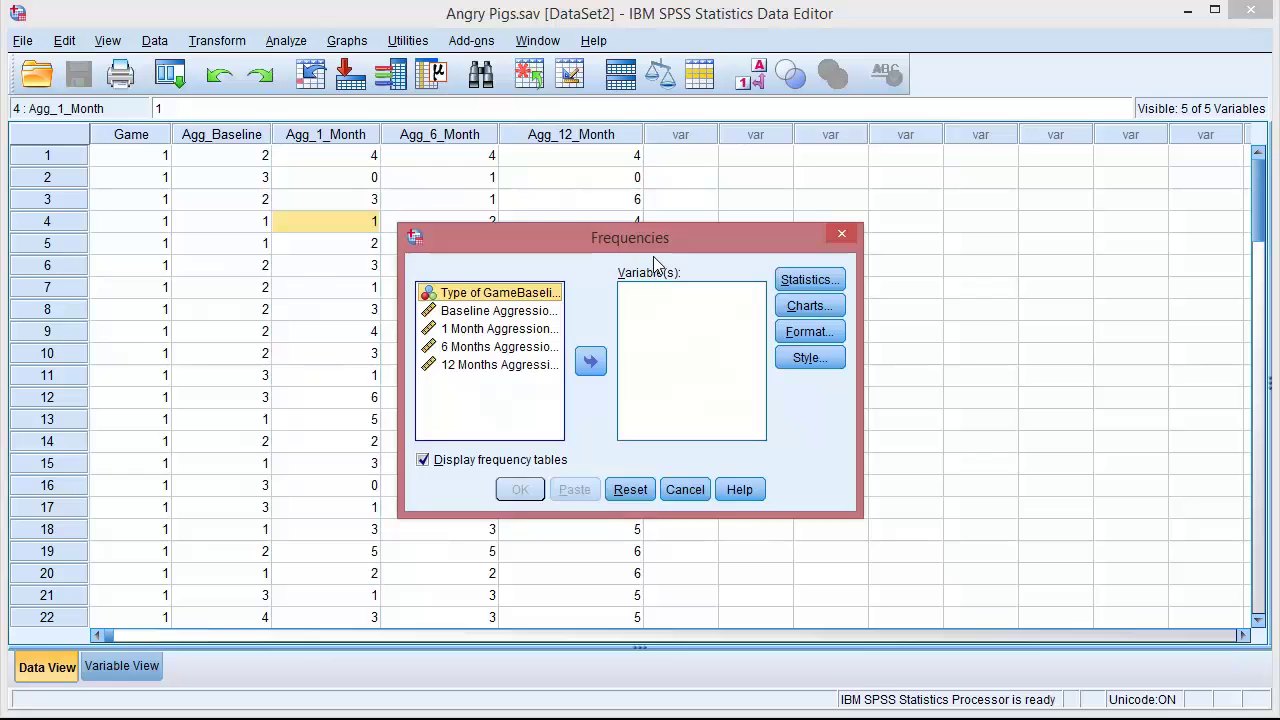
drag(648, 237, 611, 192)
click(472, 286)
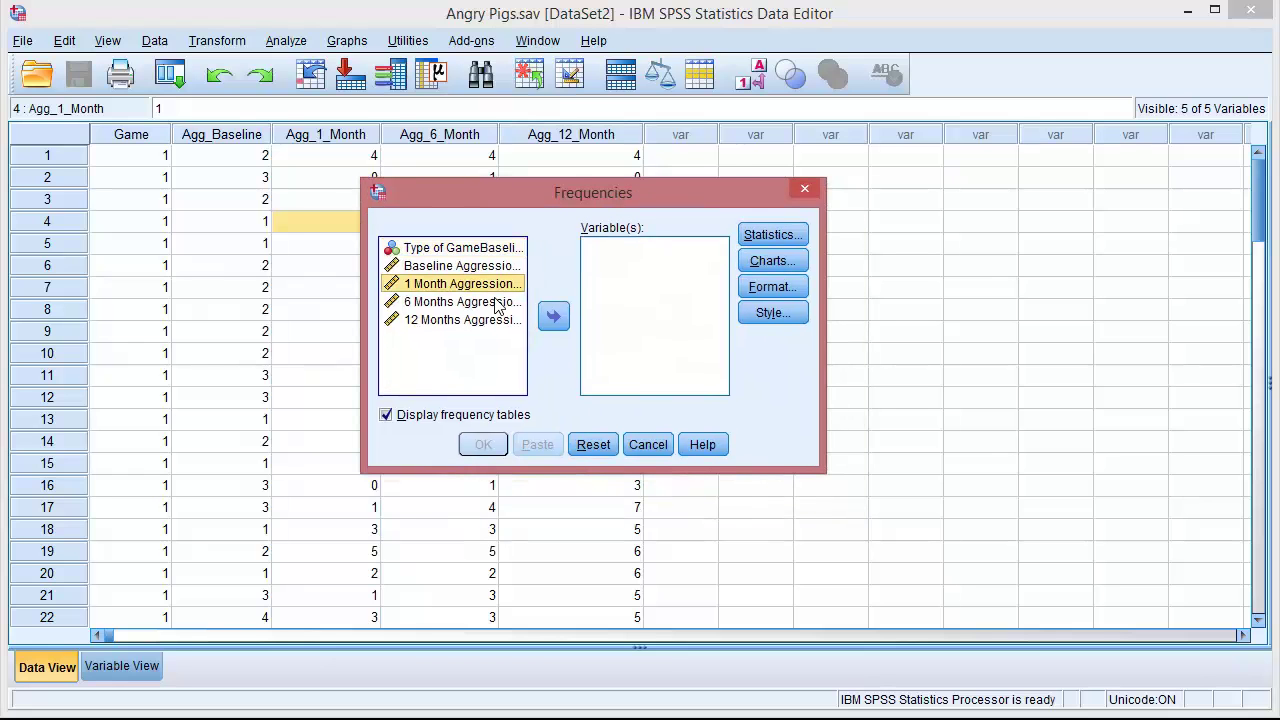
click(554, 317)
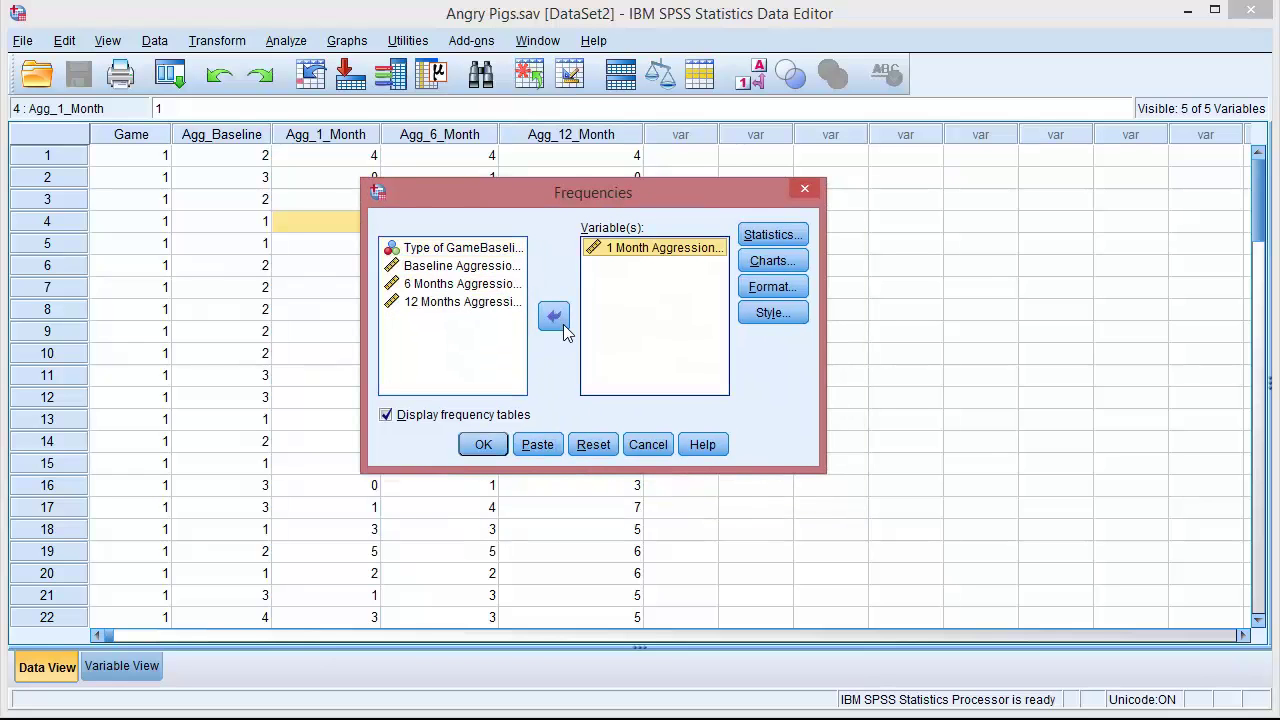
- Tick Mean, Median, Mode, Skewness and Kurtosis in the Frequencies Statistics options and confirm
click(756, 240)
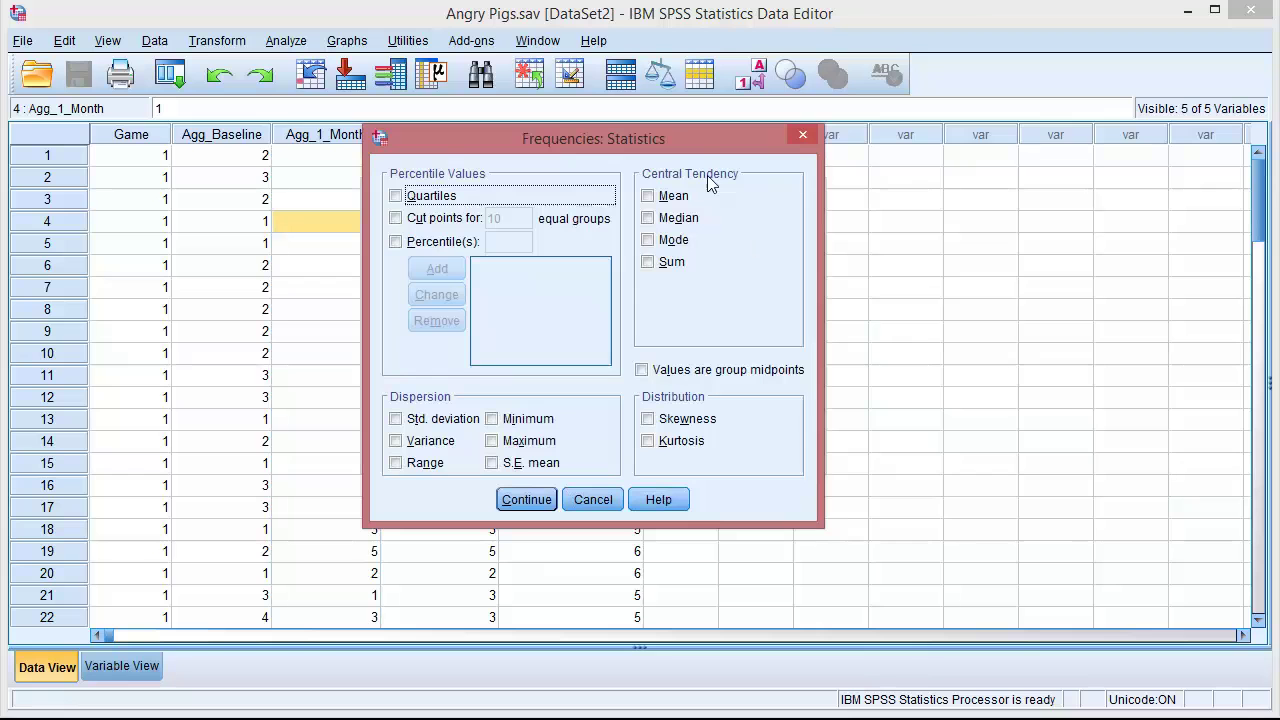
click(802, 134)
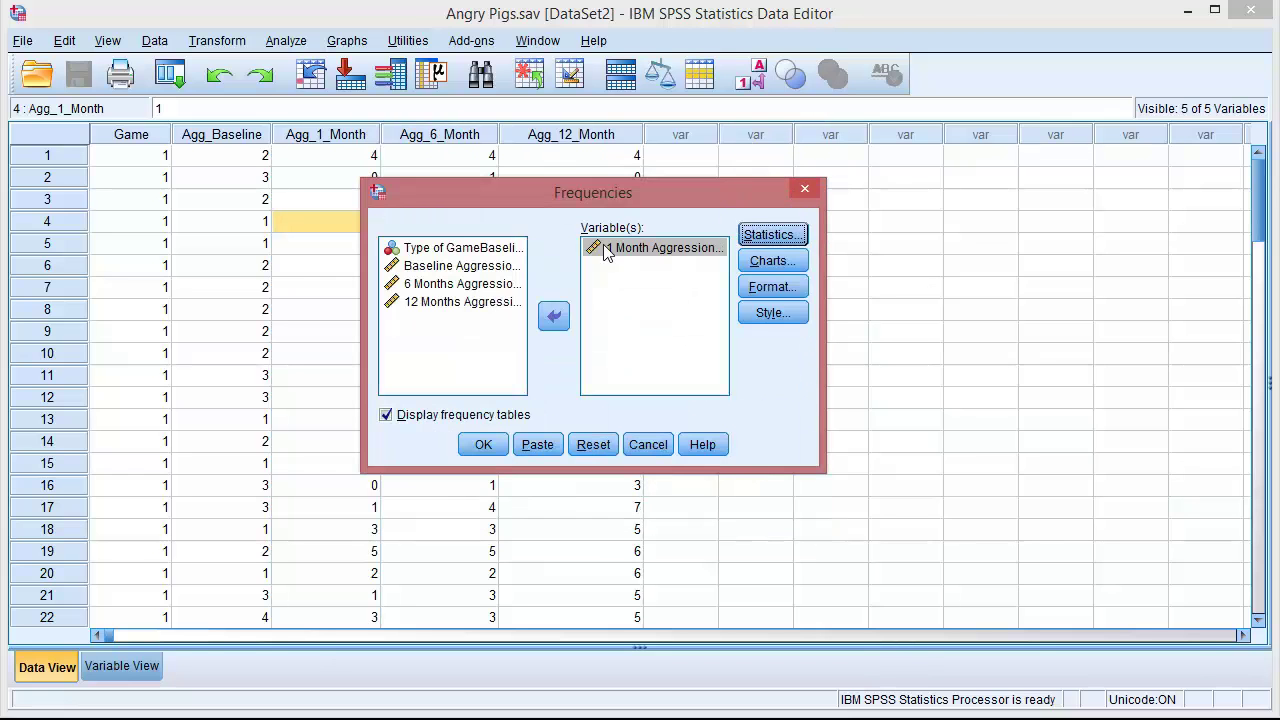
click(768, 232)
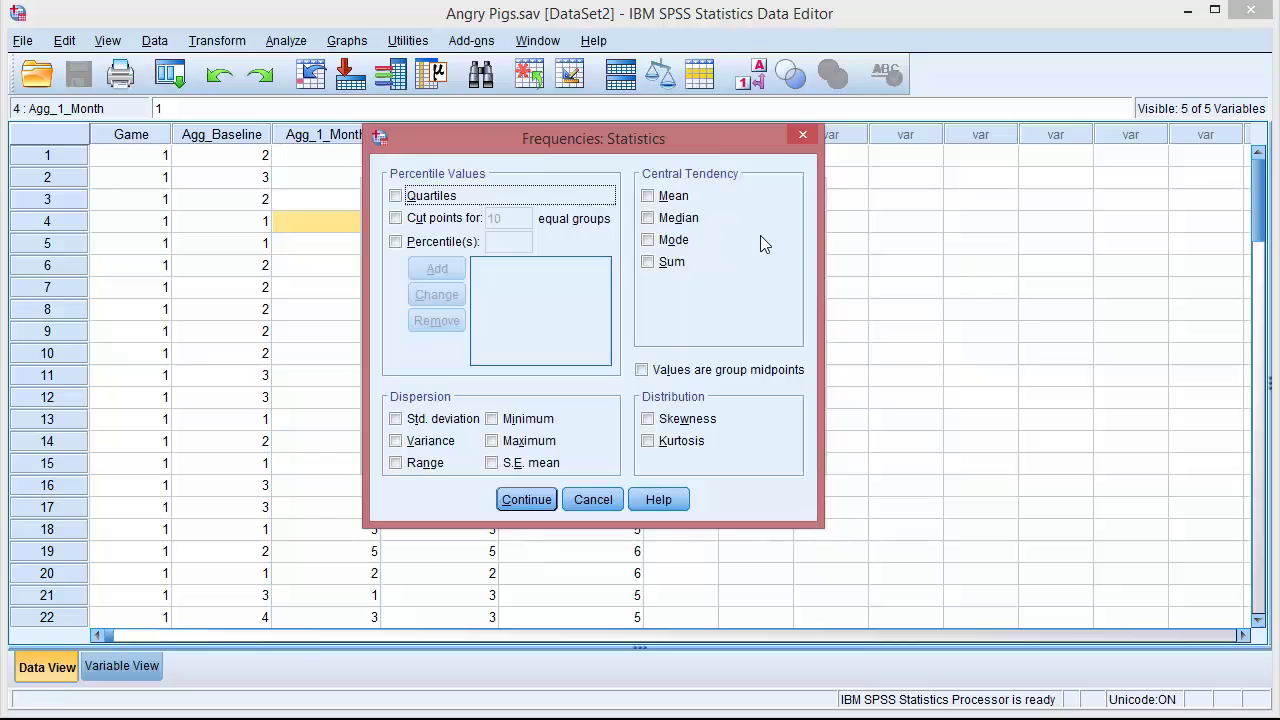
click(676, 200)
click(682, 220)
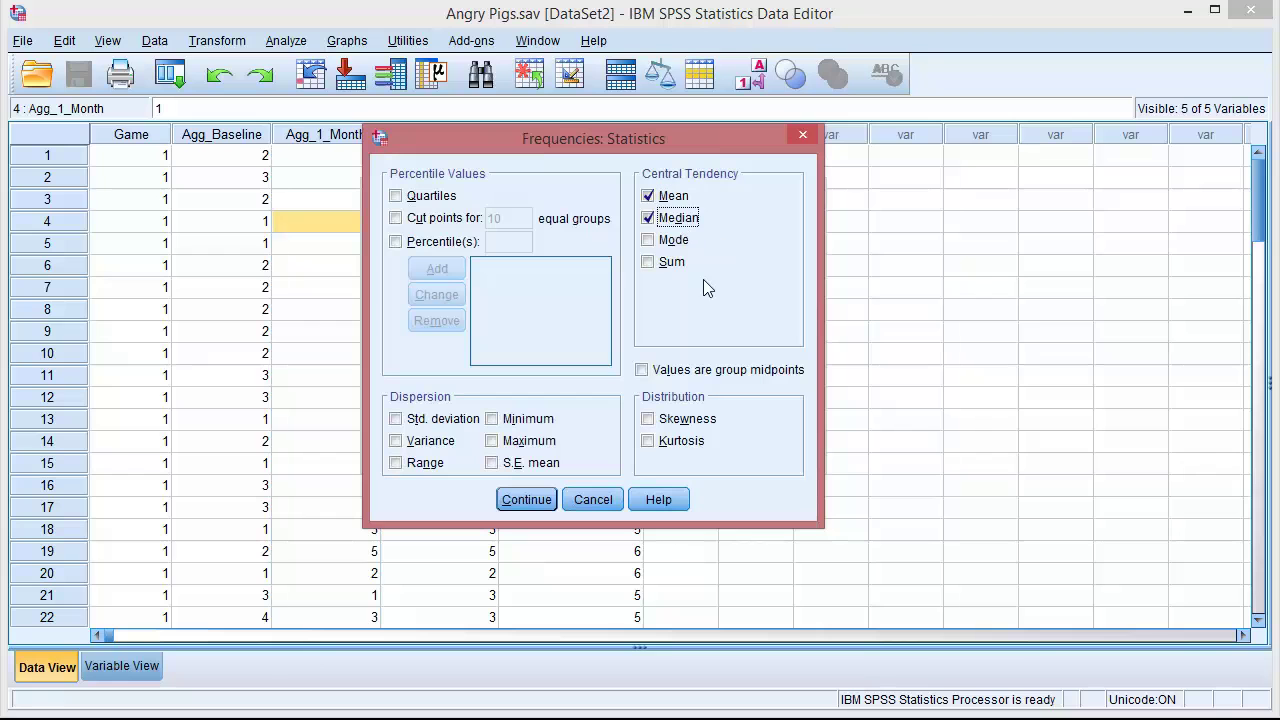
click(670, 240)
click(697, 419)
click(688, 441)
click(527, 499)
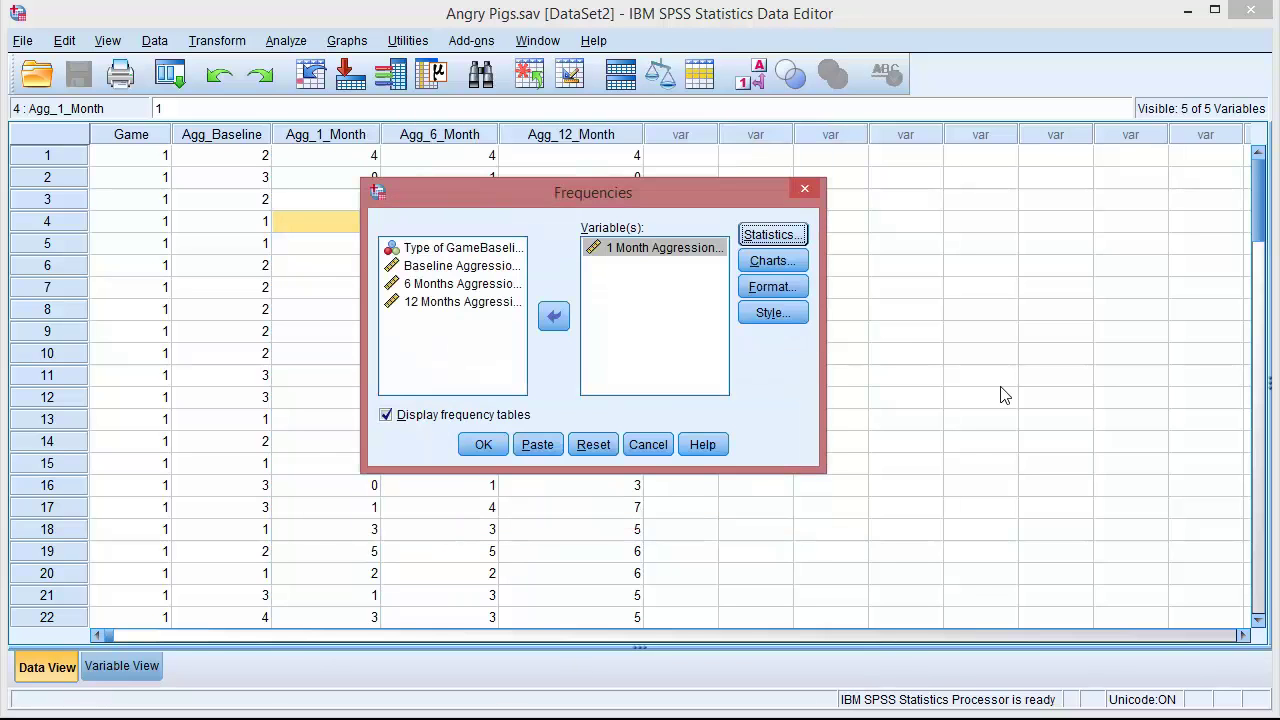
- Choose a histogram with a normal curve as the Frequencies chart
click(771, 265)
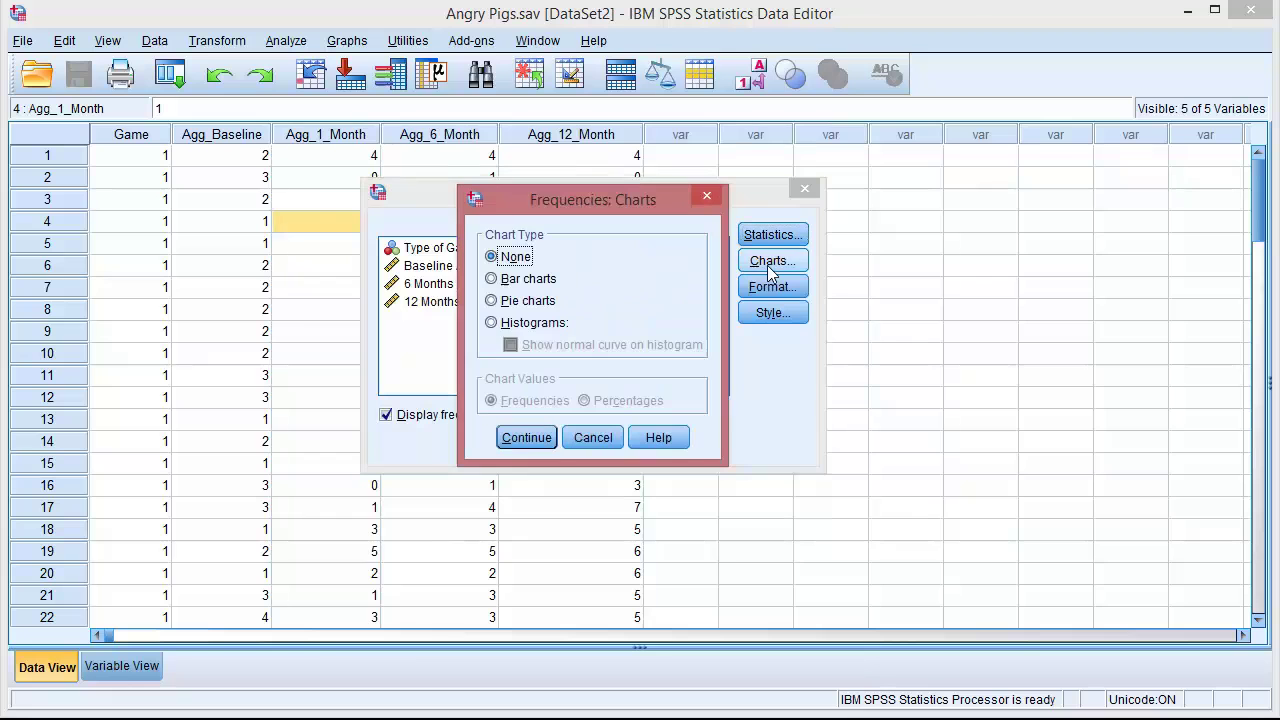
click(522, 322)
click(532, 345)
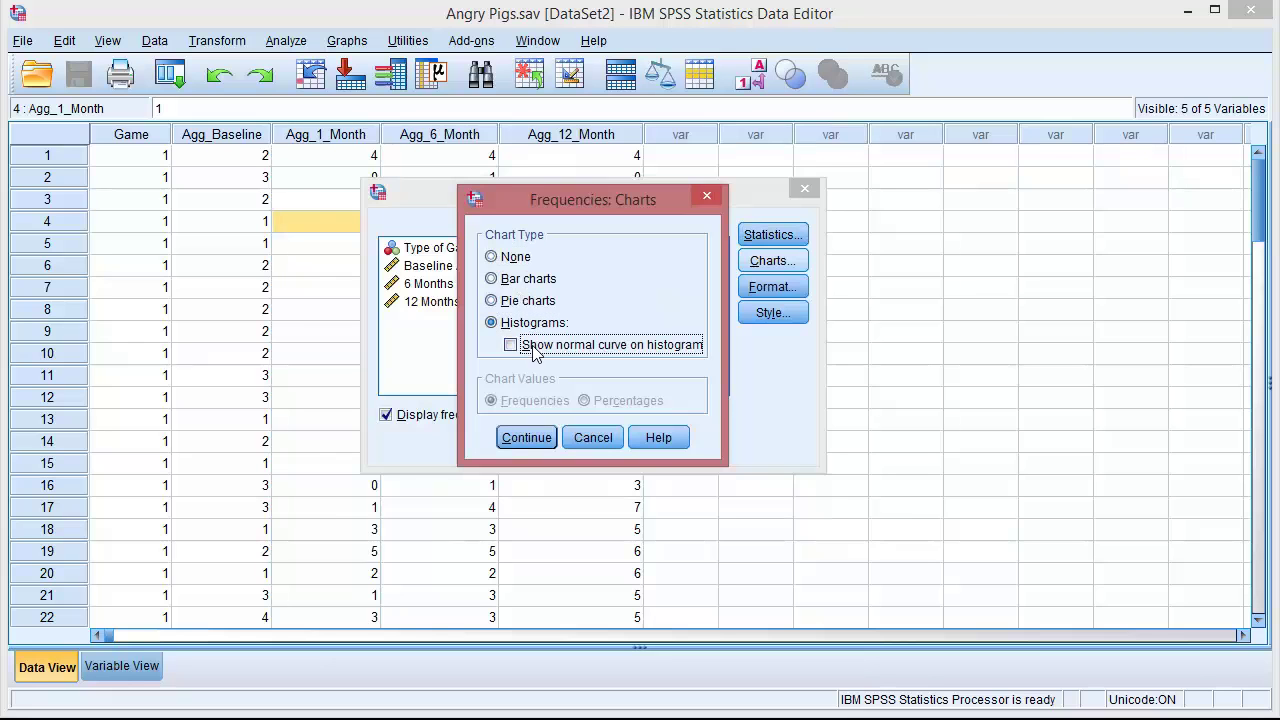
click(522, 446)
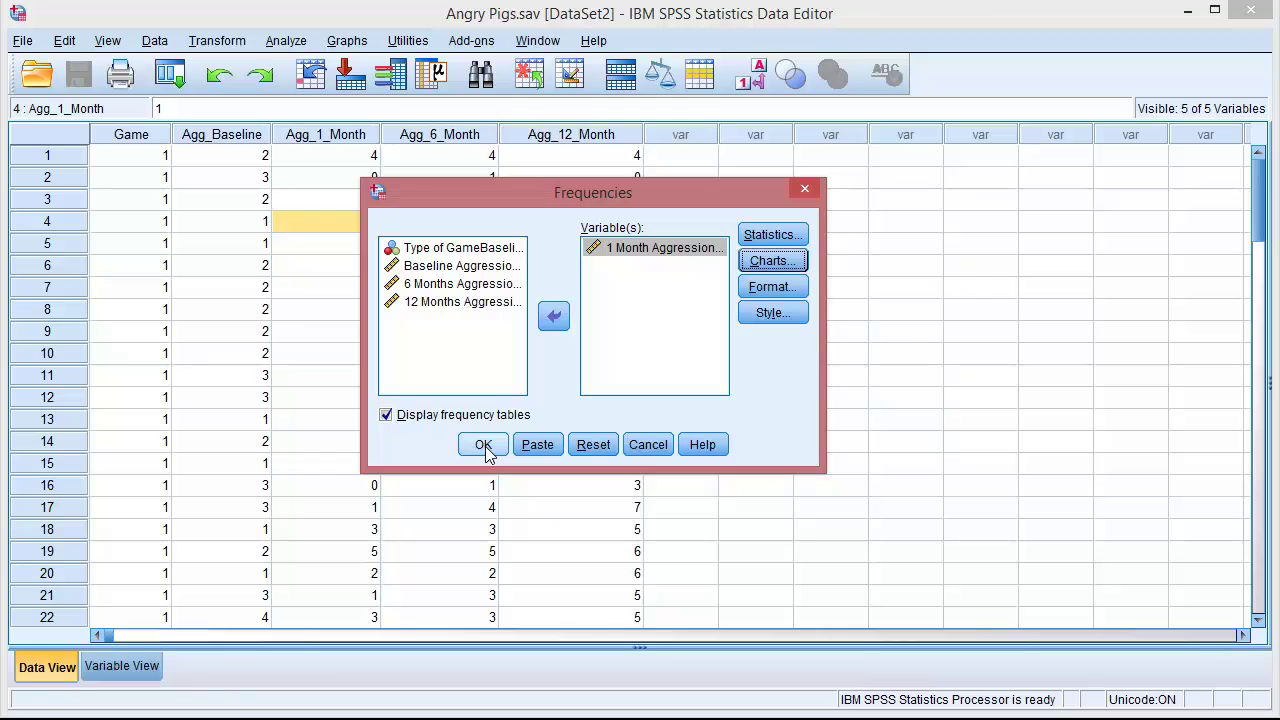
- Paste the analysis as syntax and run the selected FREQUENCIES command
click(537, 446)
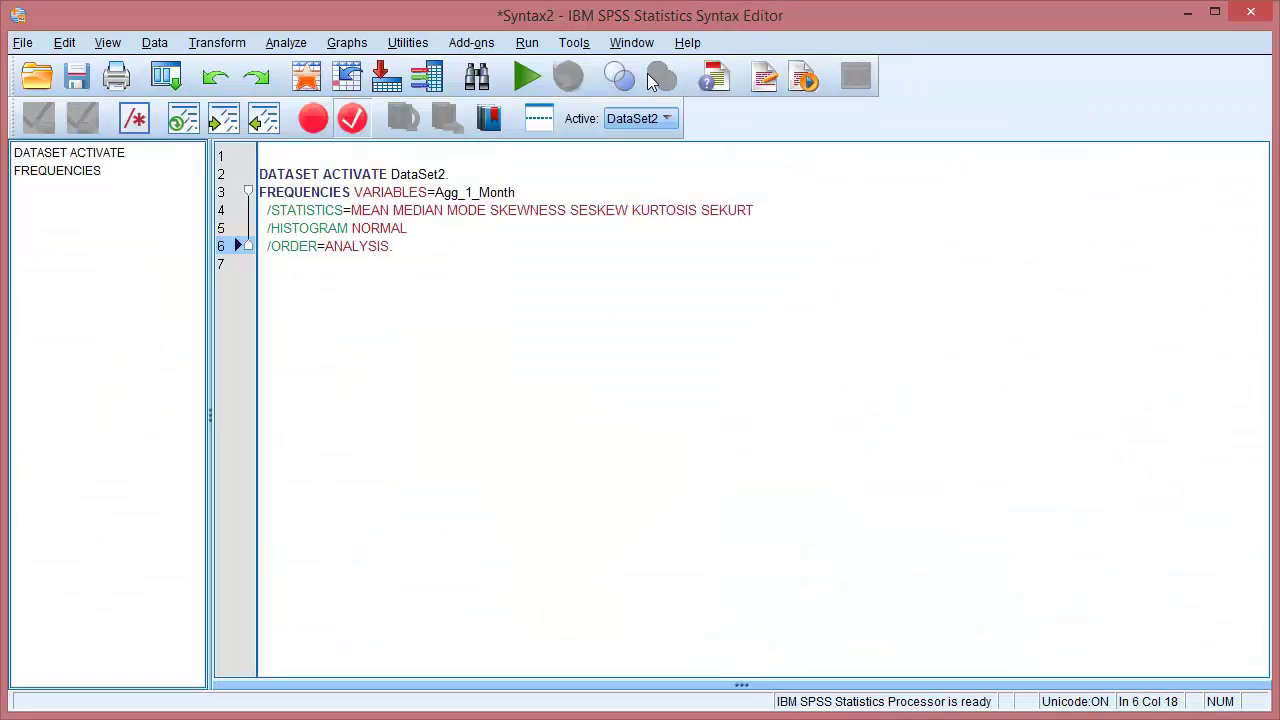
drag(402, 248, 258, 190)
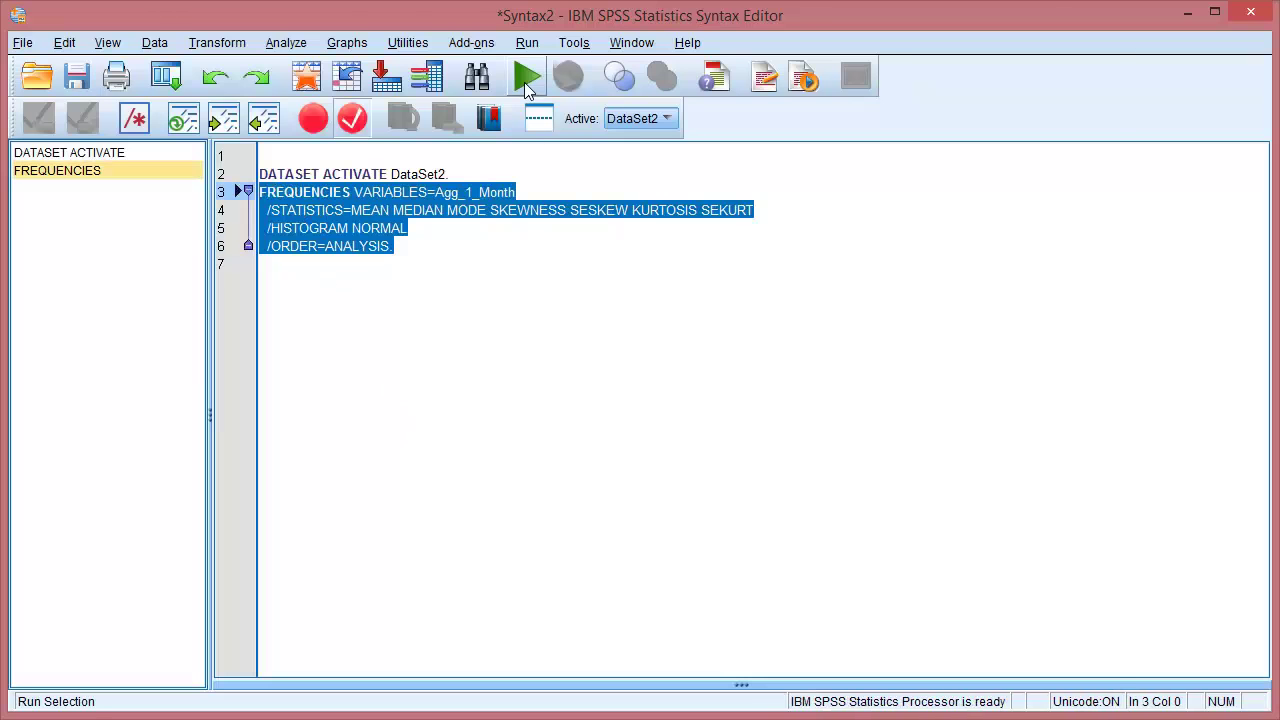
click(525, 80)
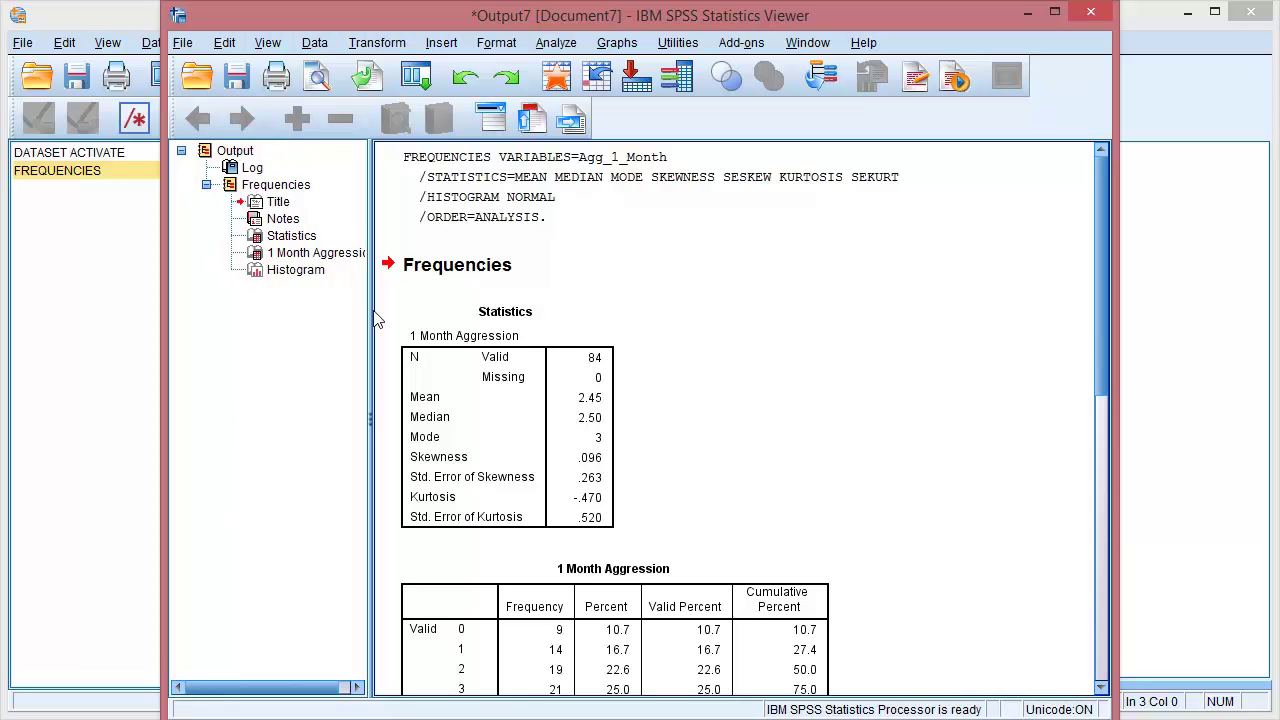
- Narrow the Viewer's outline pane so the Frequencies output gets more room
drag(370, 427, 208, 425)
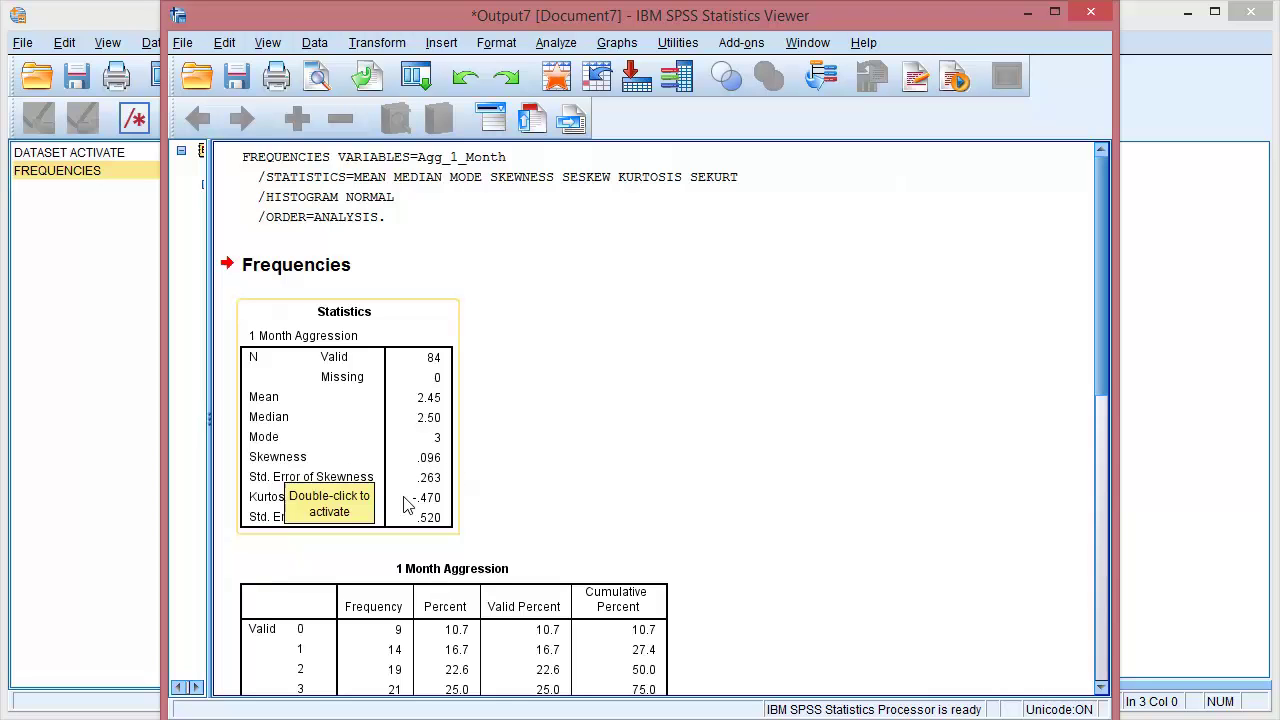
scroll(808, 503, down, 1)
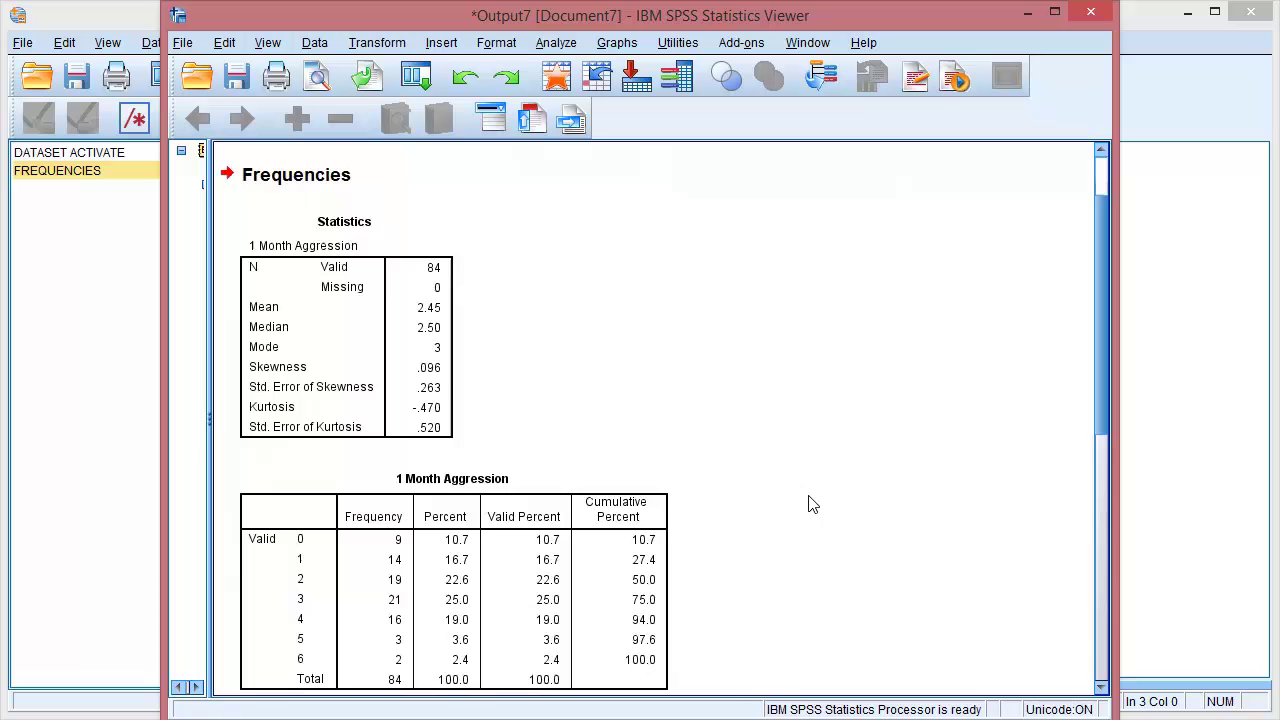
scroll(808, 503, down, 2)
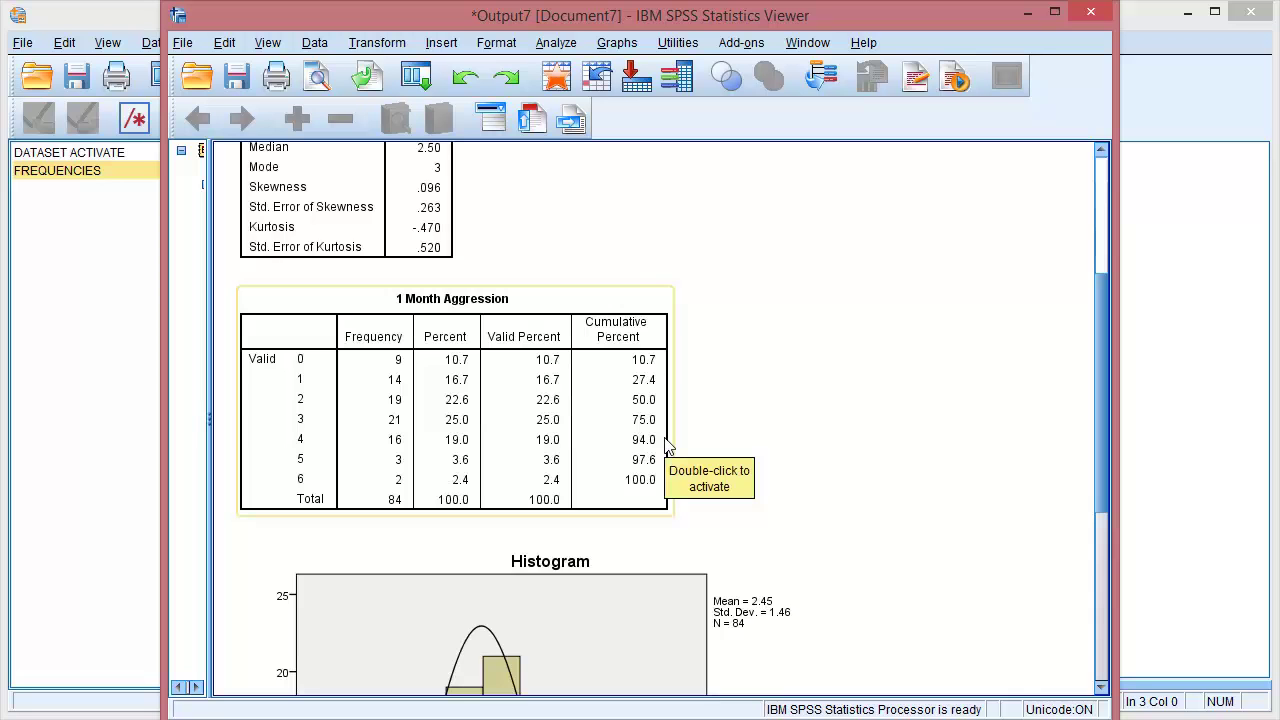
- Scroll through the 1 Month Aggression histogram and output tables in the Viewer
scroll(743, 380, down, 6)
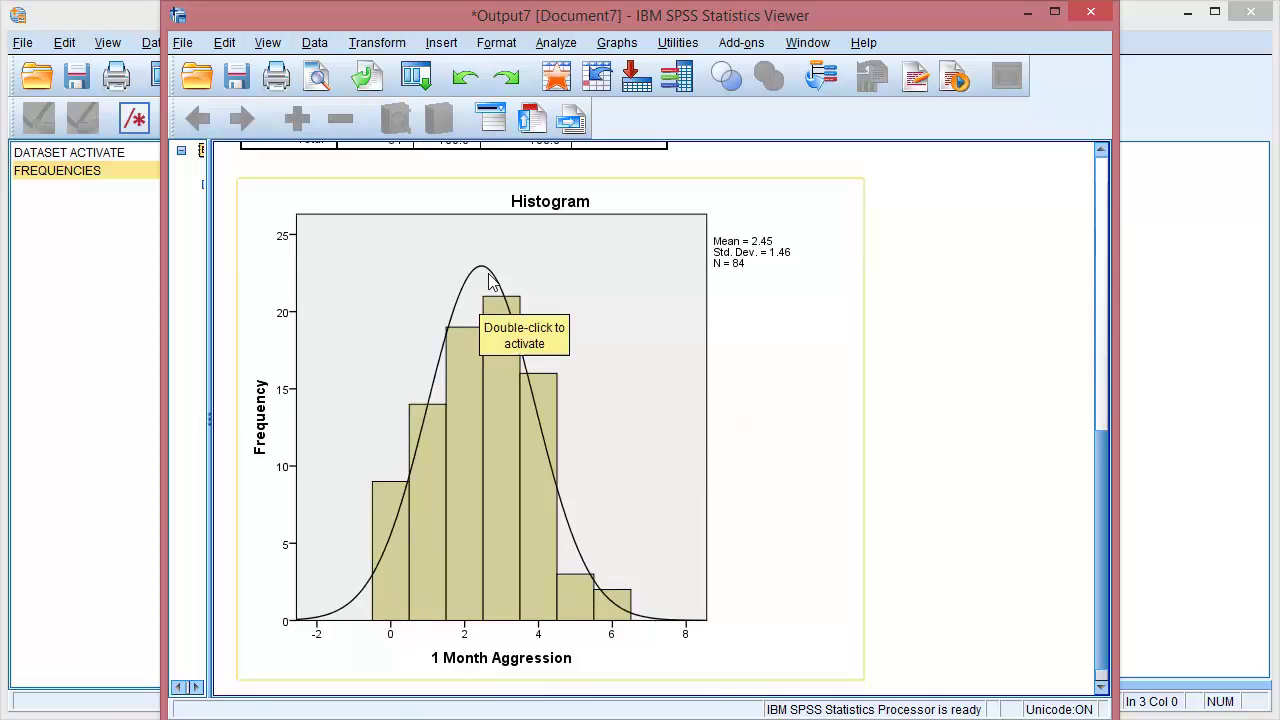
scroll(490, 290, up, 6)
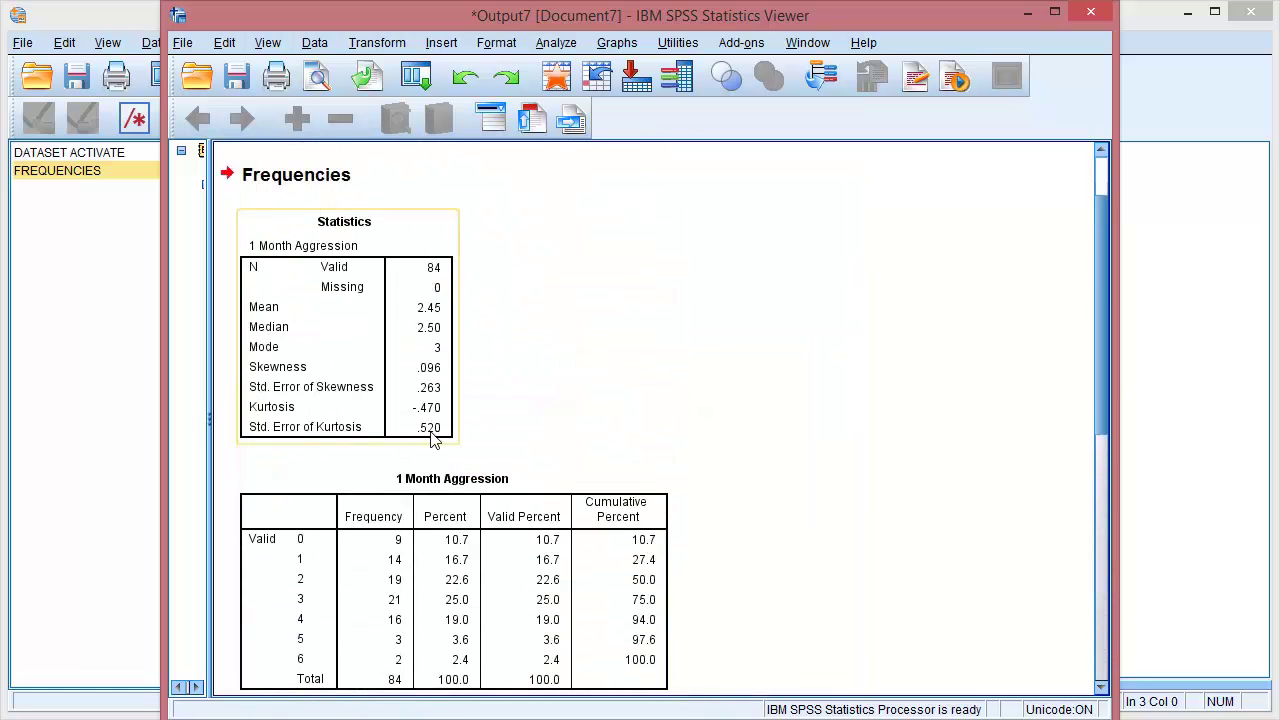
scroll(815, 432, down, 6)
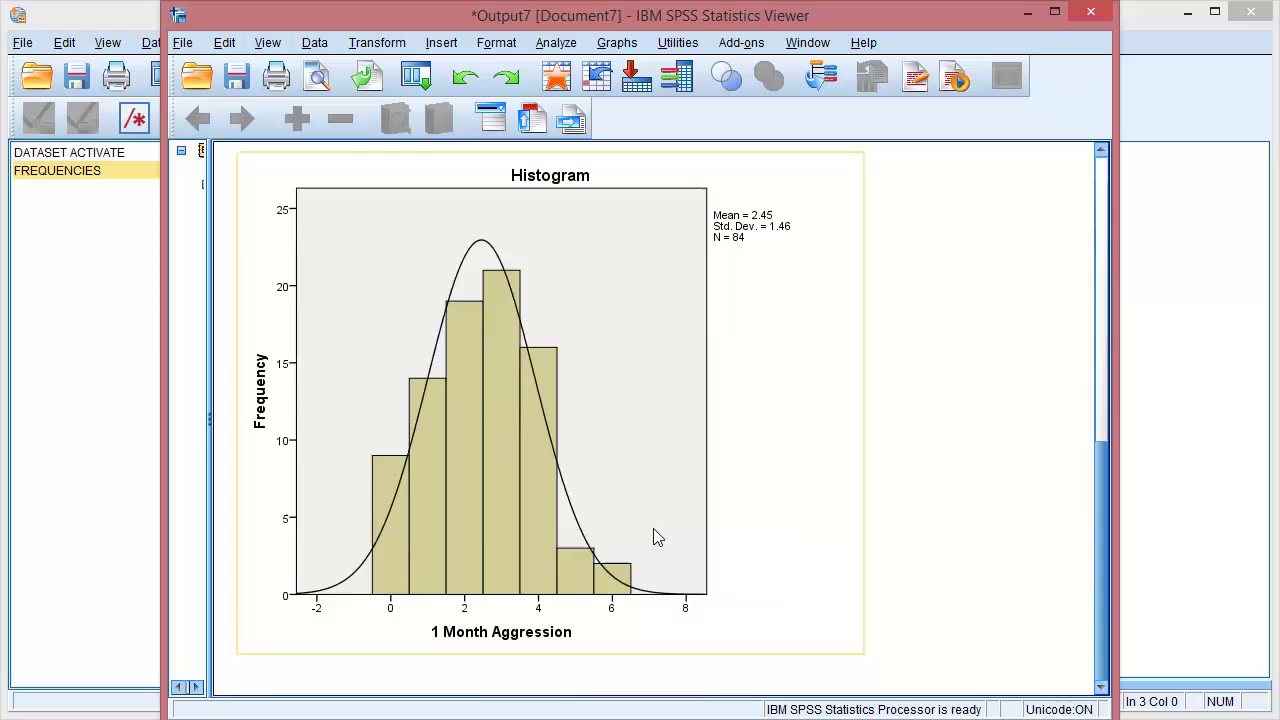
scroll(653, 528, up, 8)
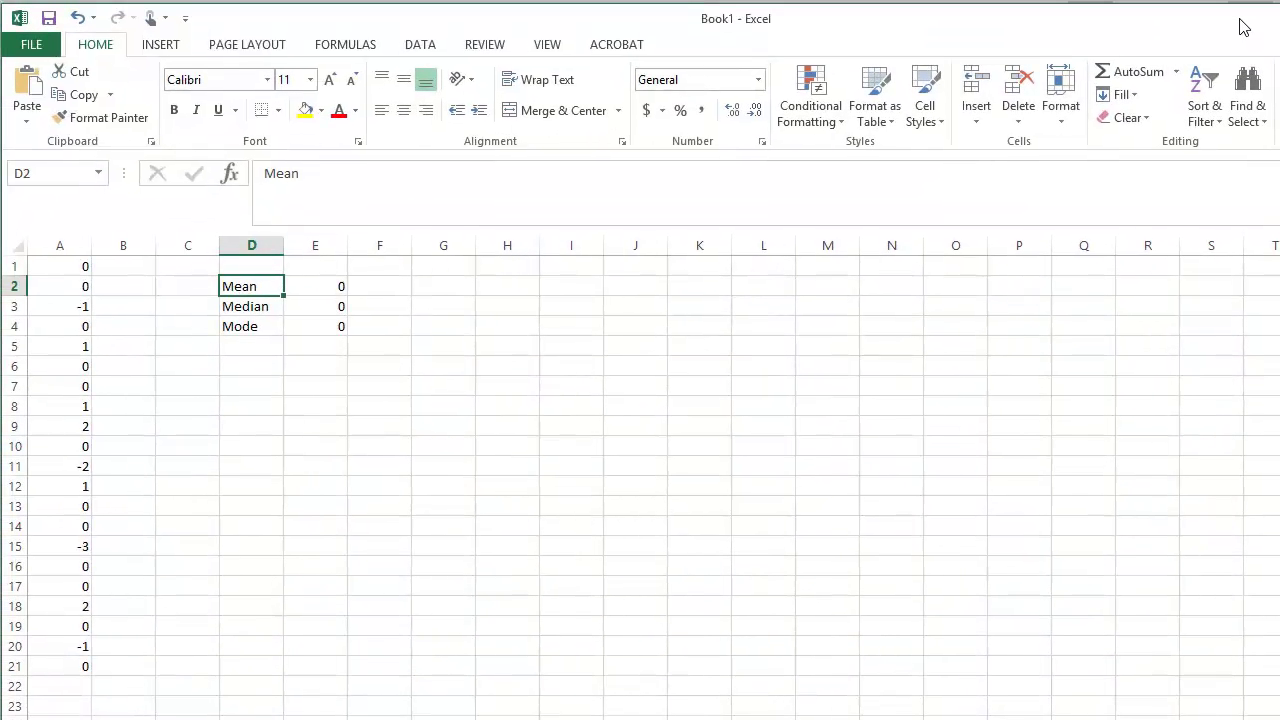
- Clear the old results in E2:E4, then return to cell E2 beside Mean
click(500, 424)
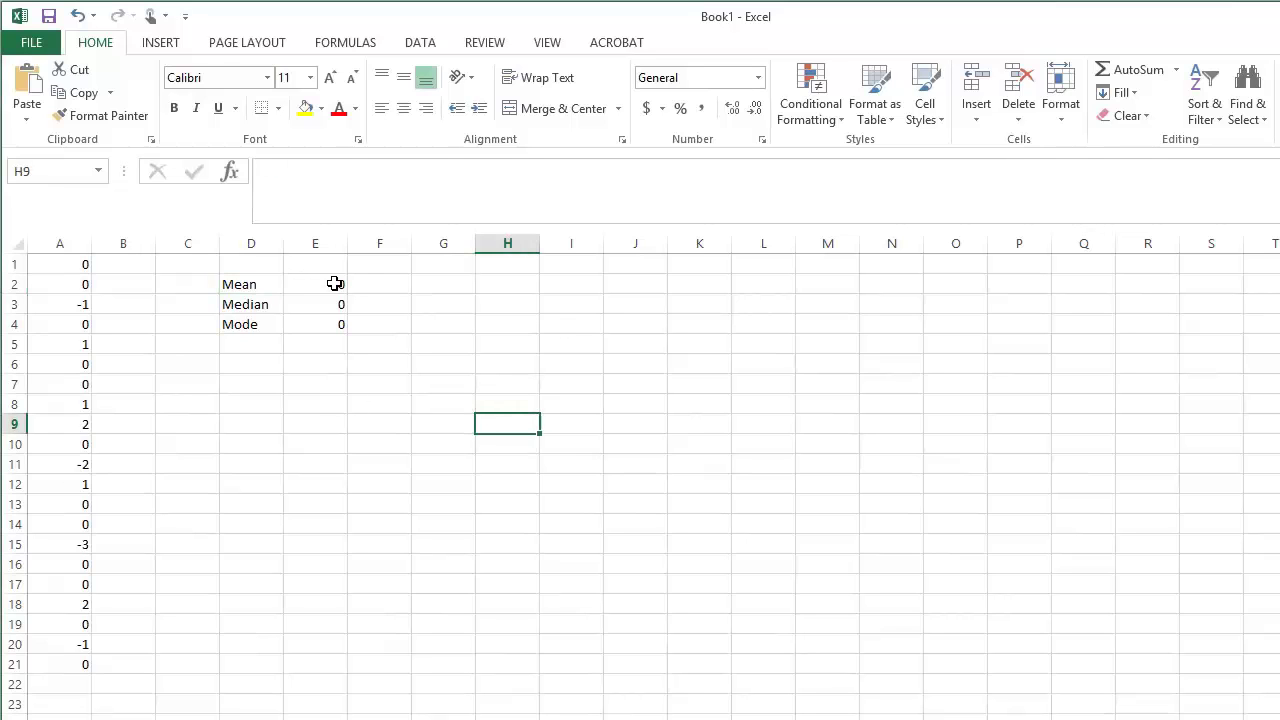
drag(335, 284, 333, 334)
key(Delete)
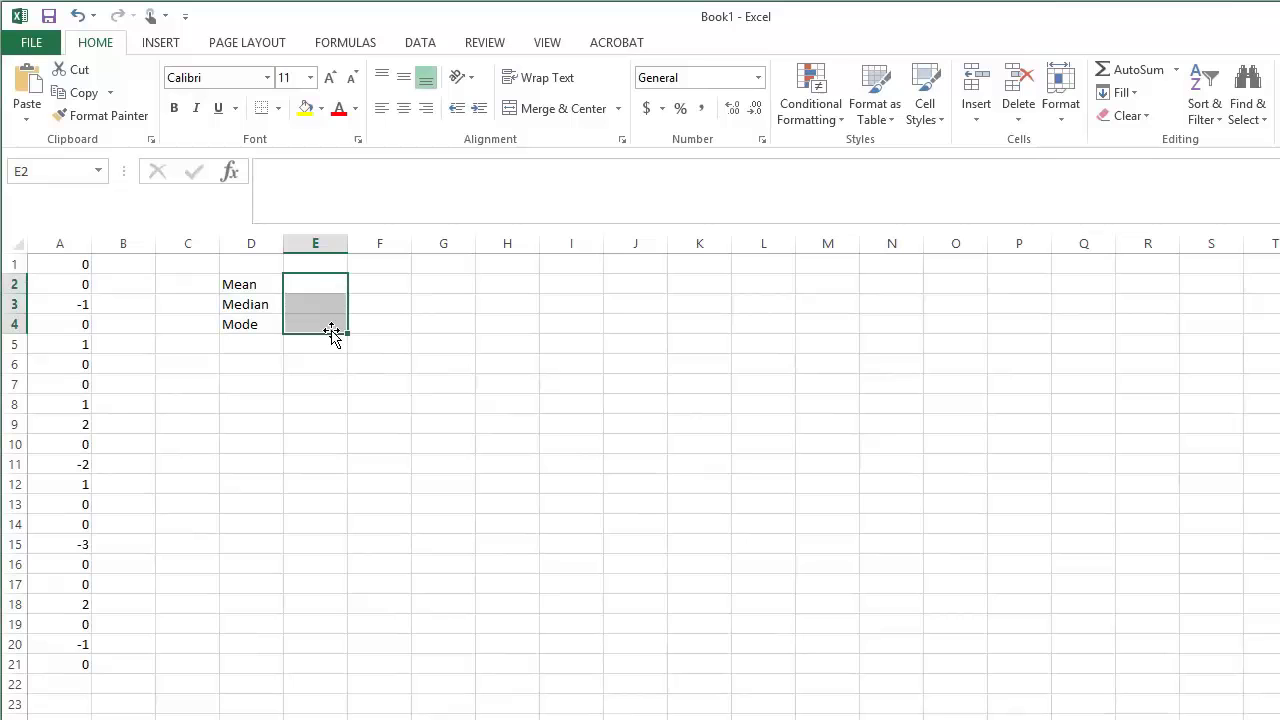
click(330, 278)
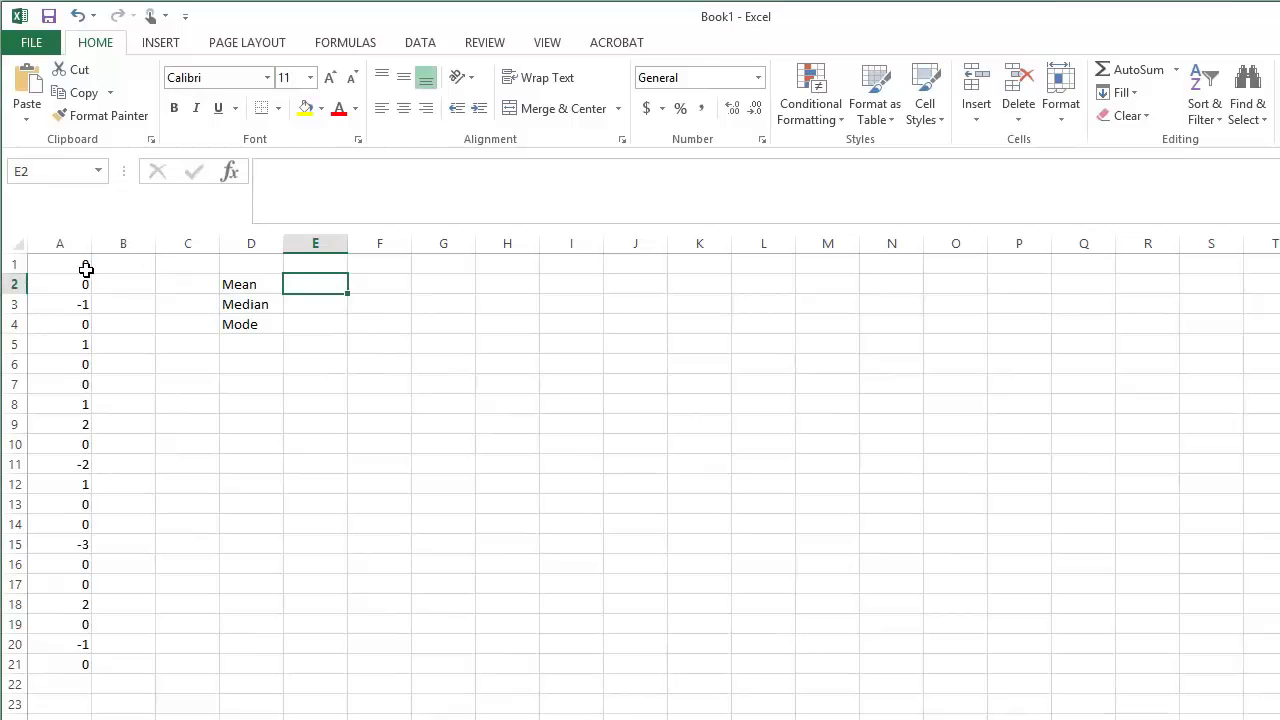
drag(71, 266, 78, 660)
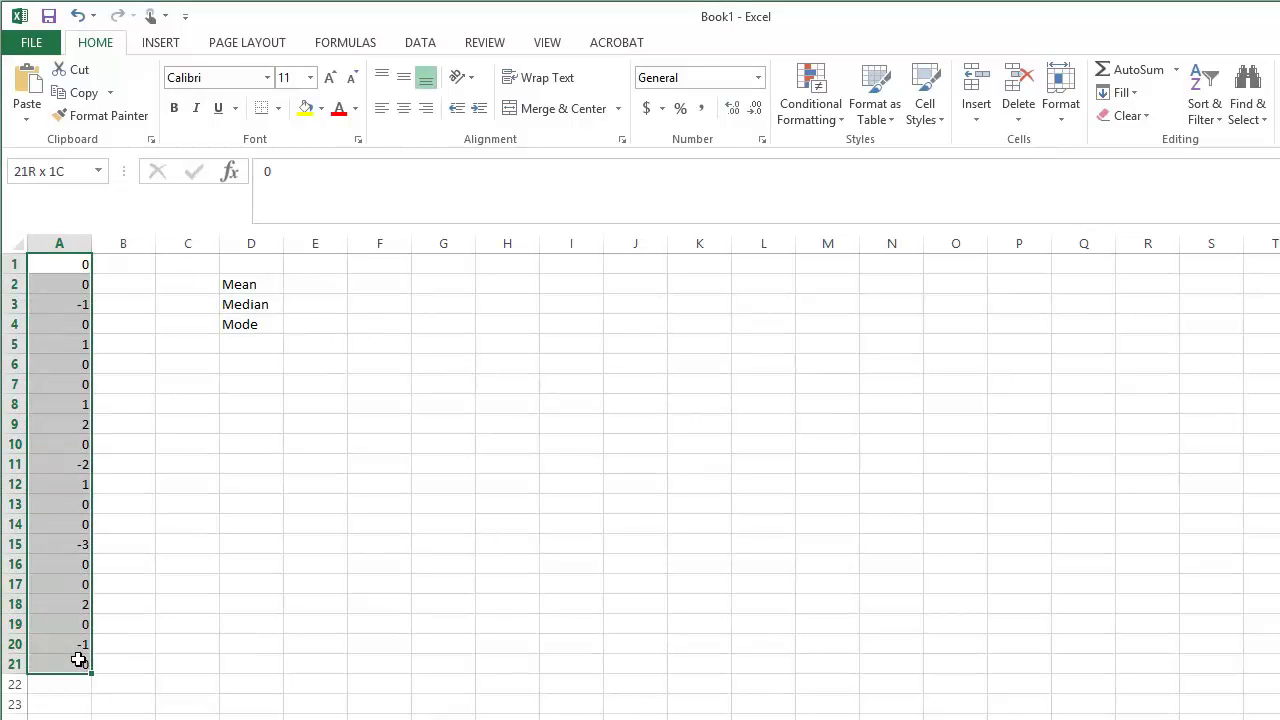
click(306, 283)
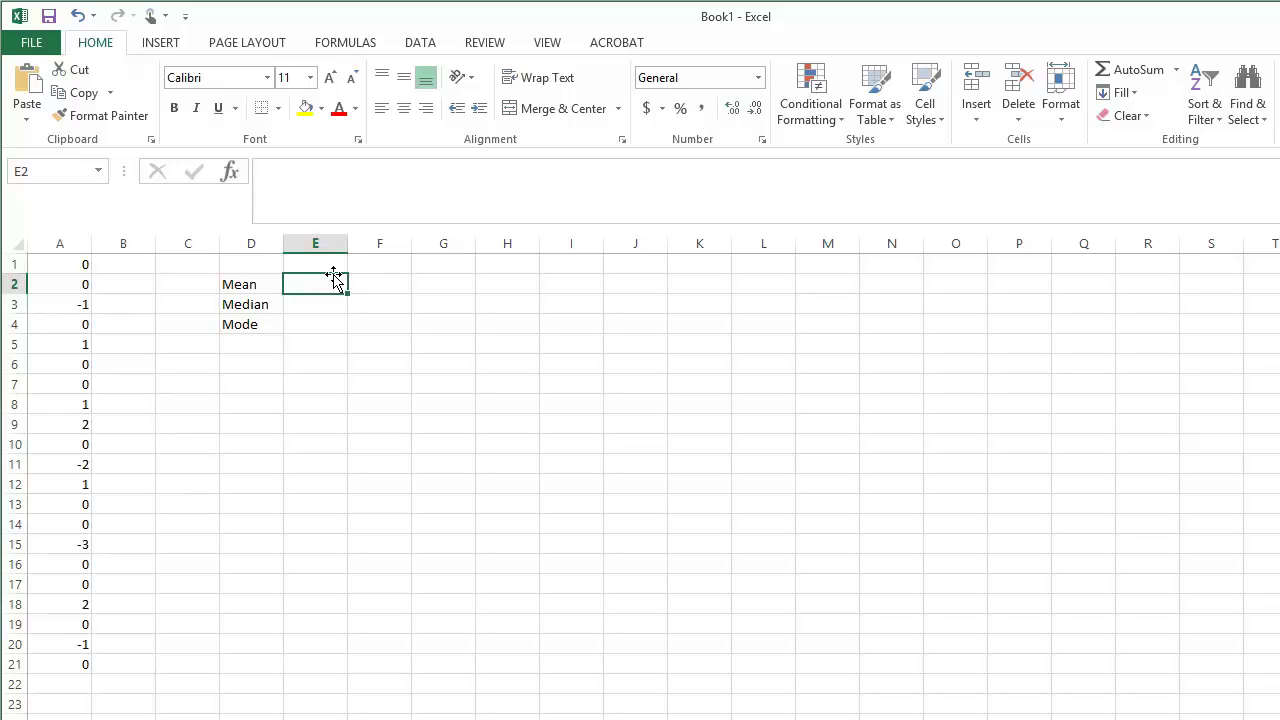
- Enter =AVERAGE(A1:A21) in E2 for the Mean
text(=)
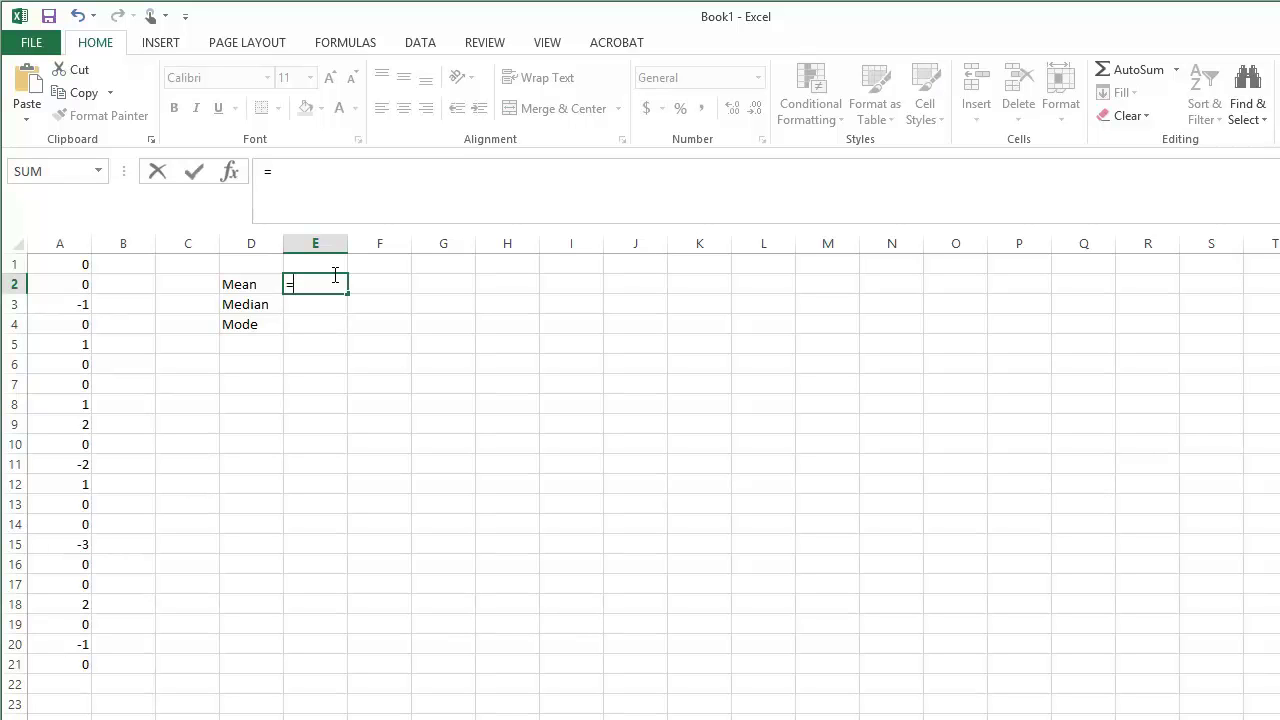
text(avera)
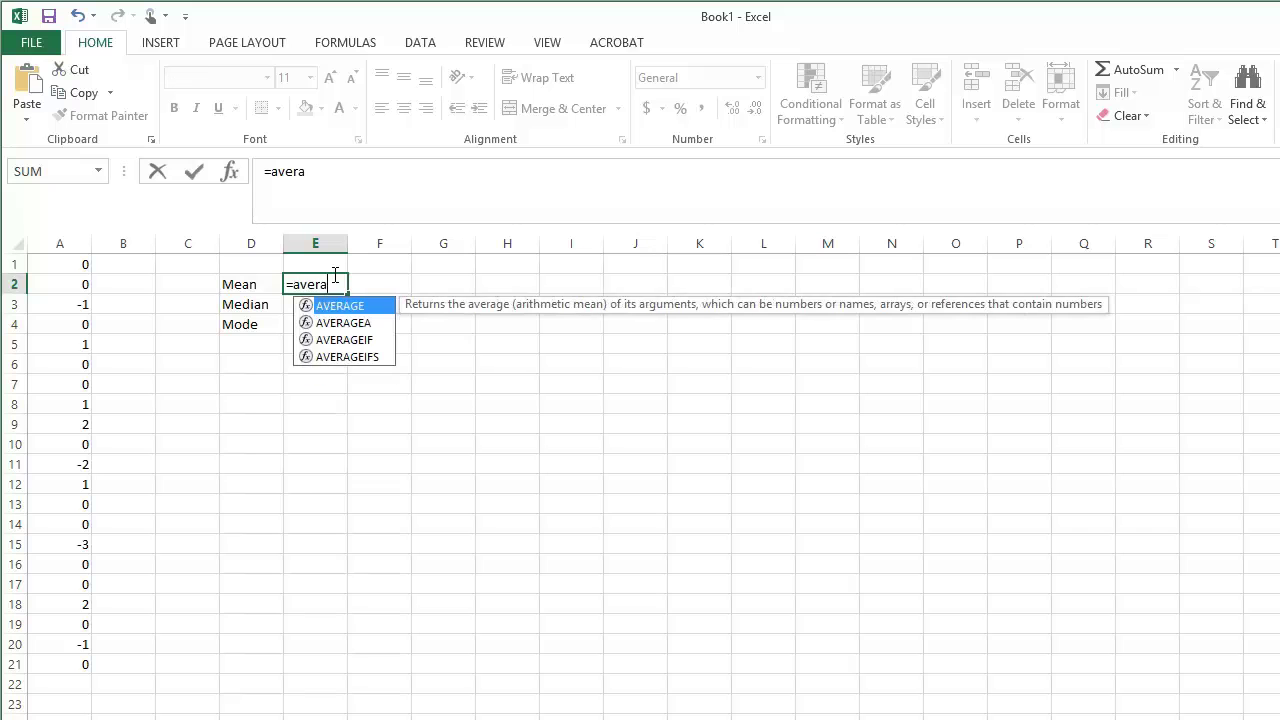
text(ge()
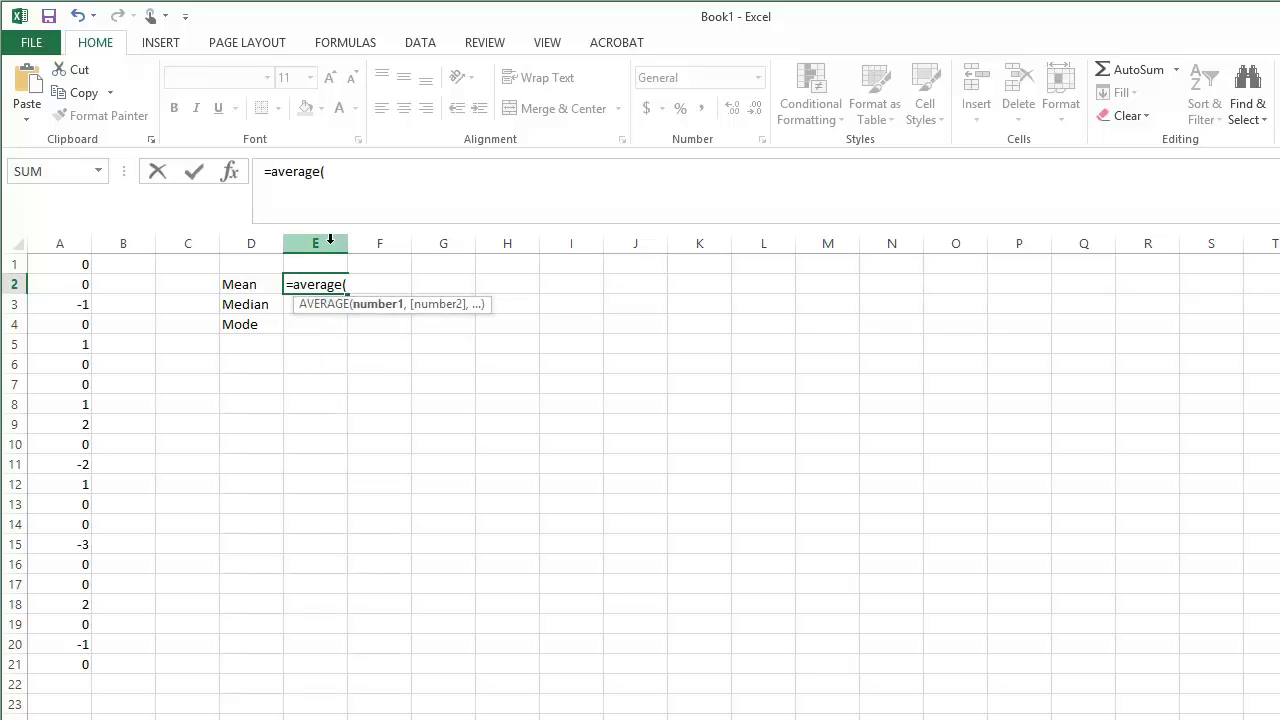
drag(54, 271, 57, 664)
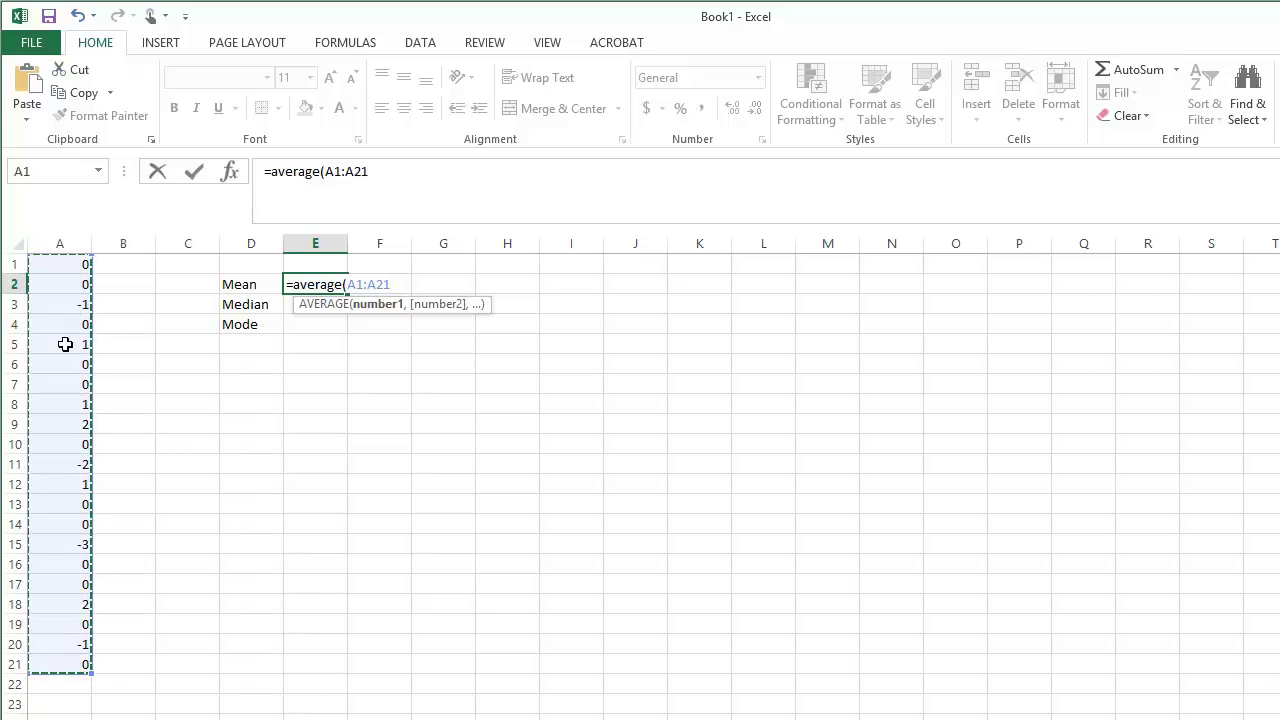
key(Return)
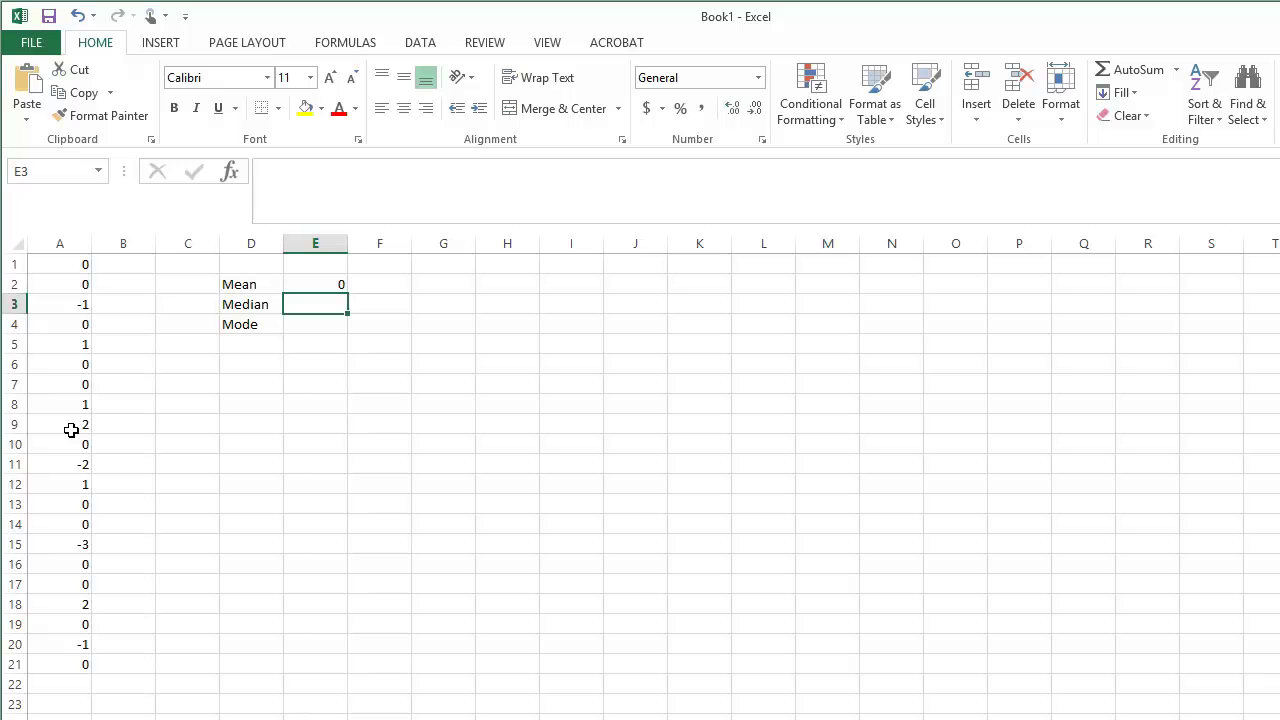
- Enter =MEDIAN(A1:A21) in E3 for the Median
key(F2)
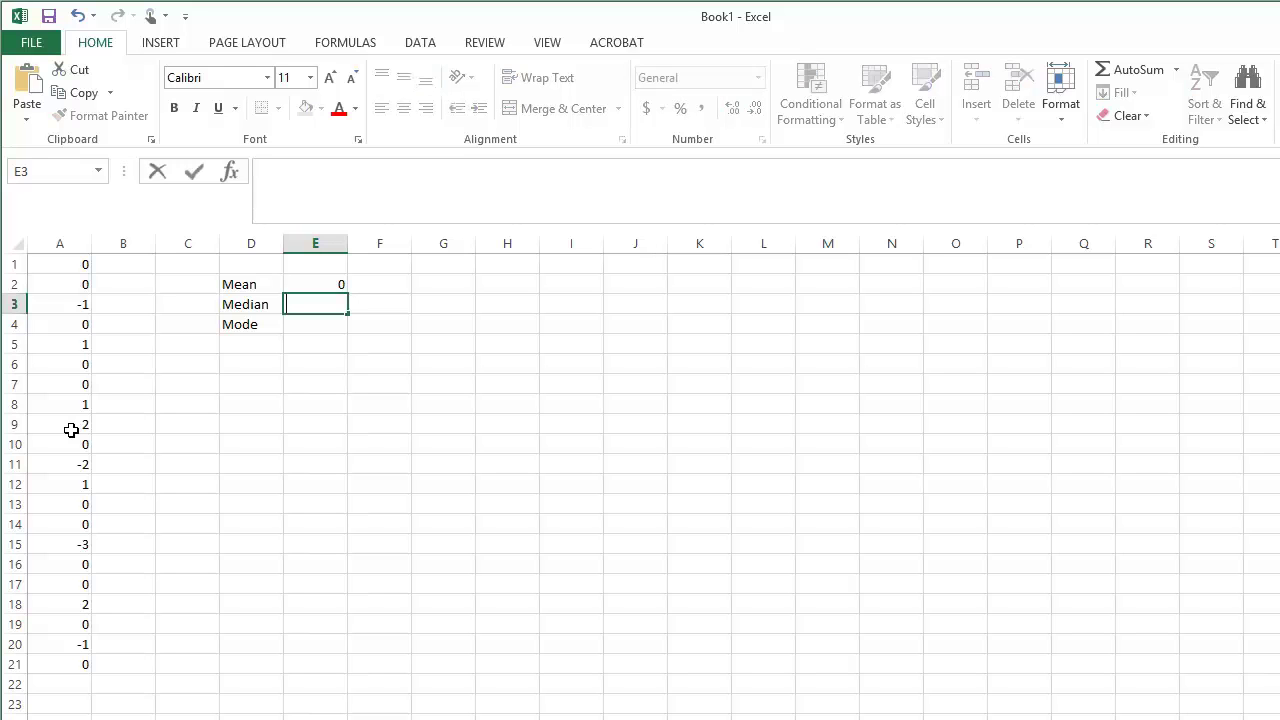
click(337, 328)
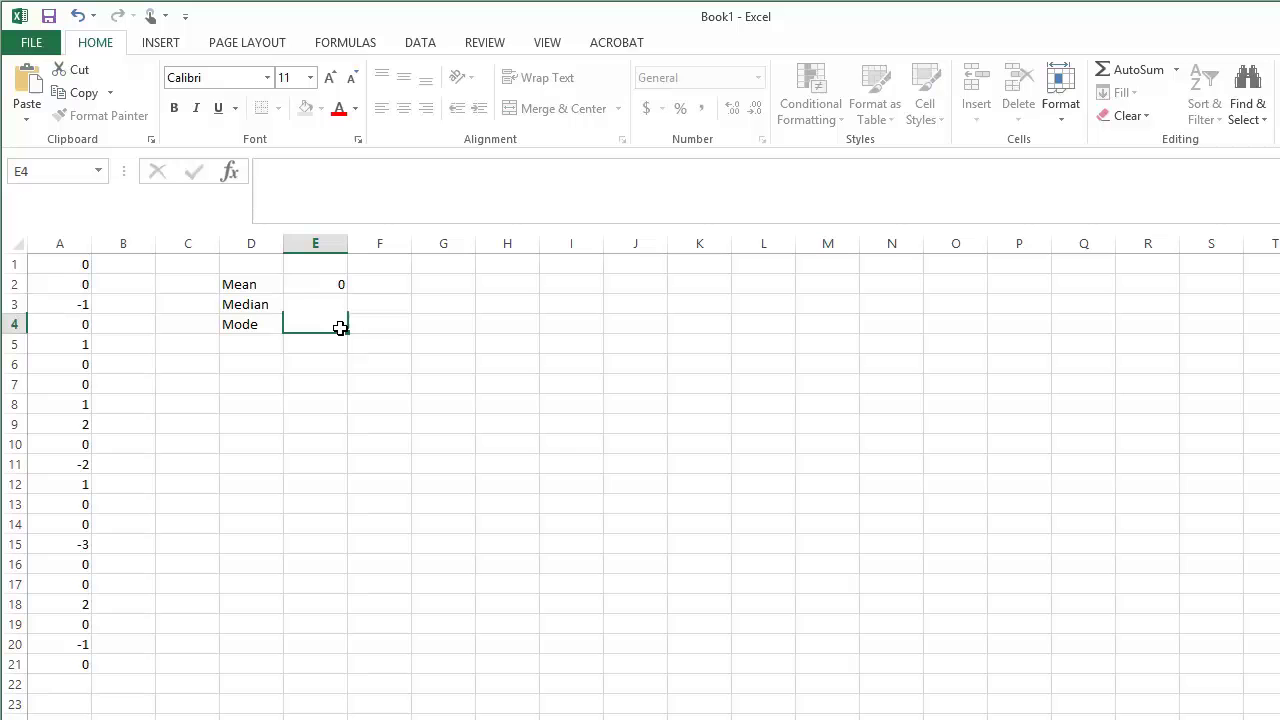
click(309, 302)
text(=me)
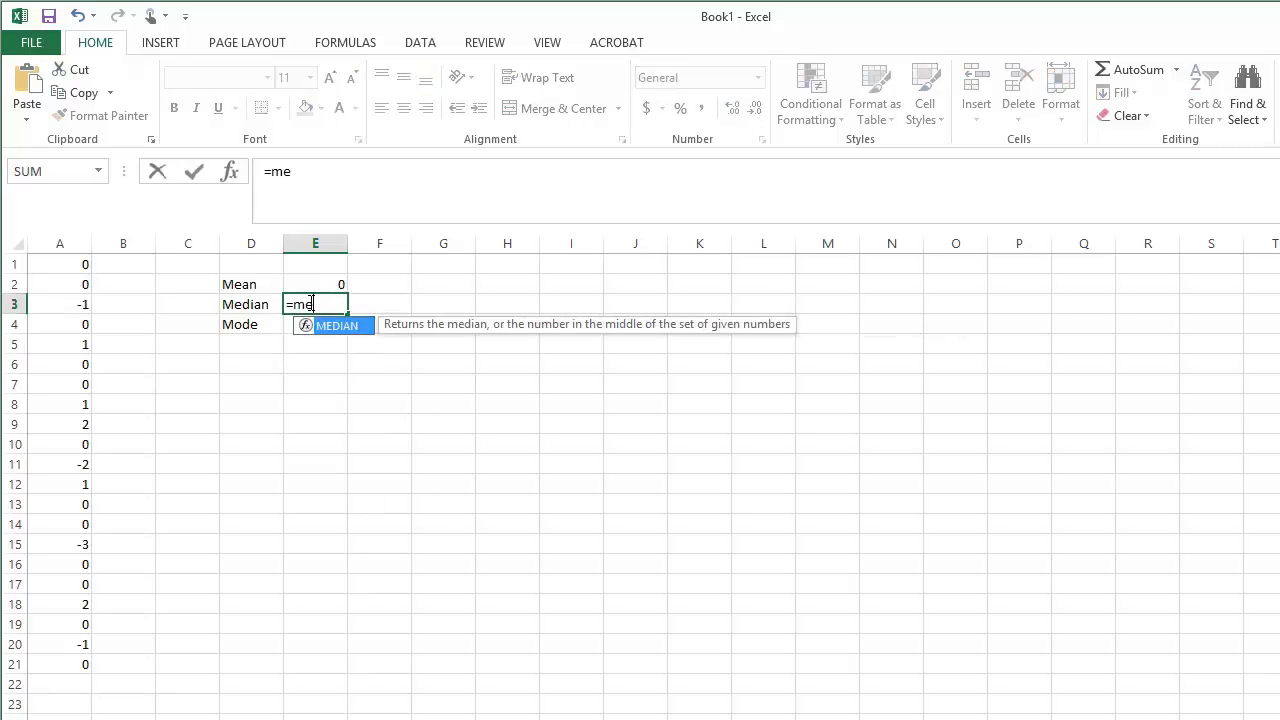
text(dian()
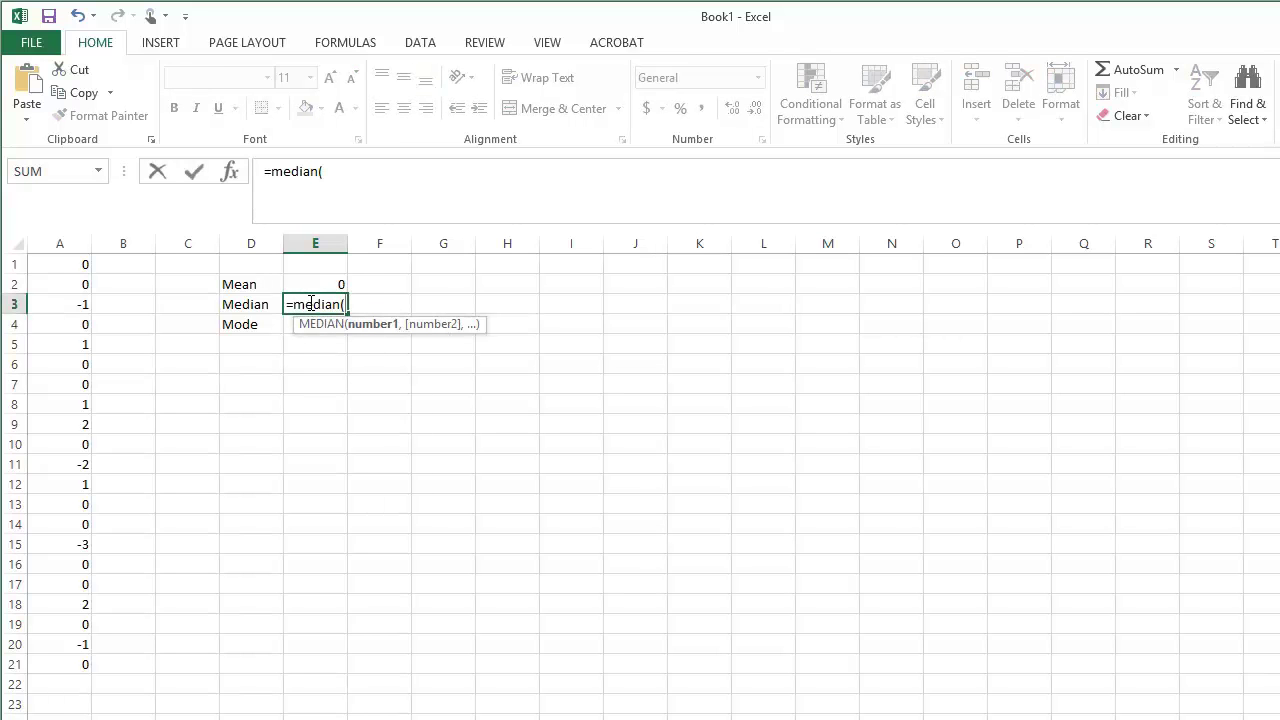
drag(66, 541, 55, 665)
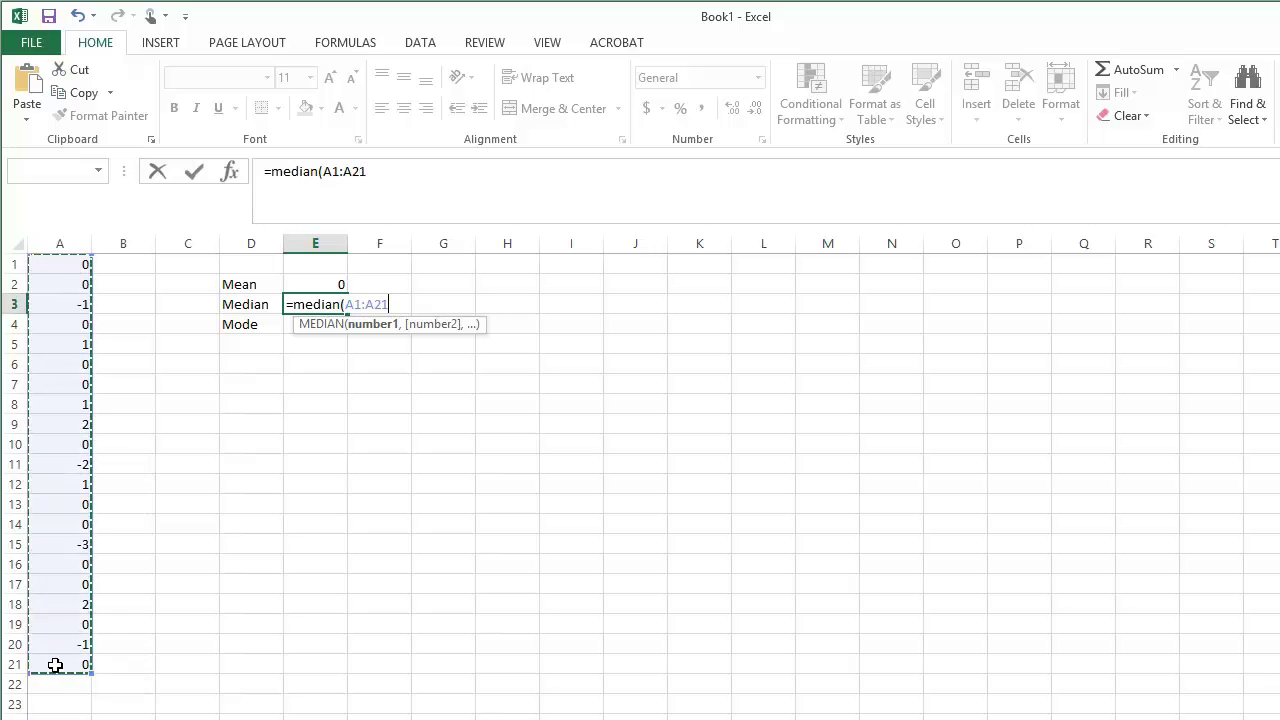
key(Return)
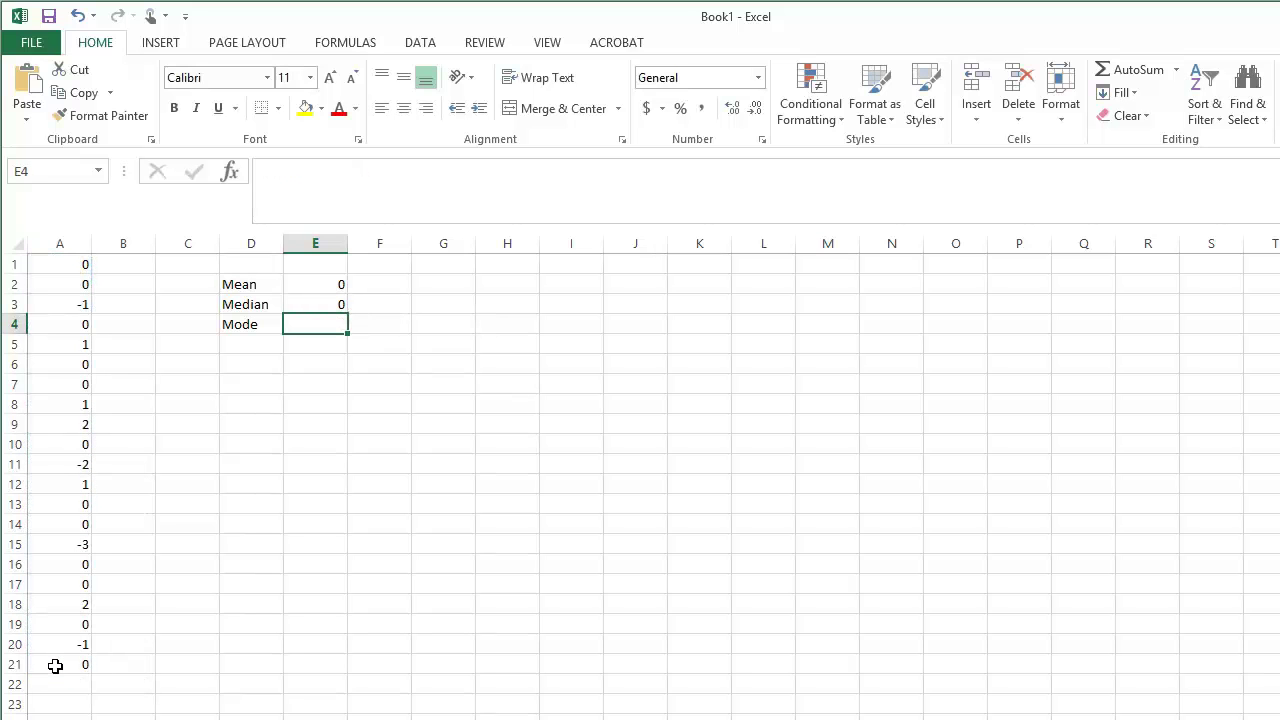
- Enter =MODE(A1:A21) in E4 for the Mode
text(=)
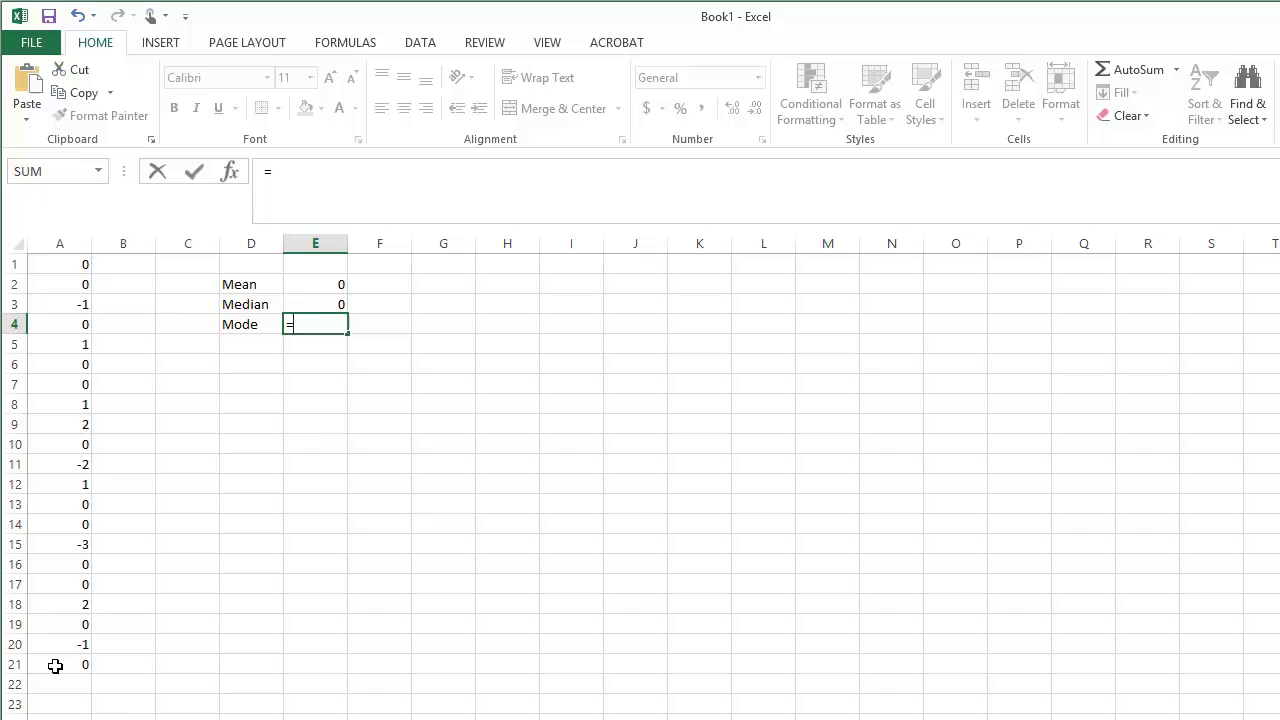
text(mode()
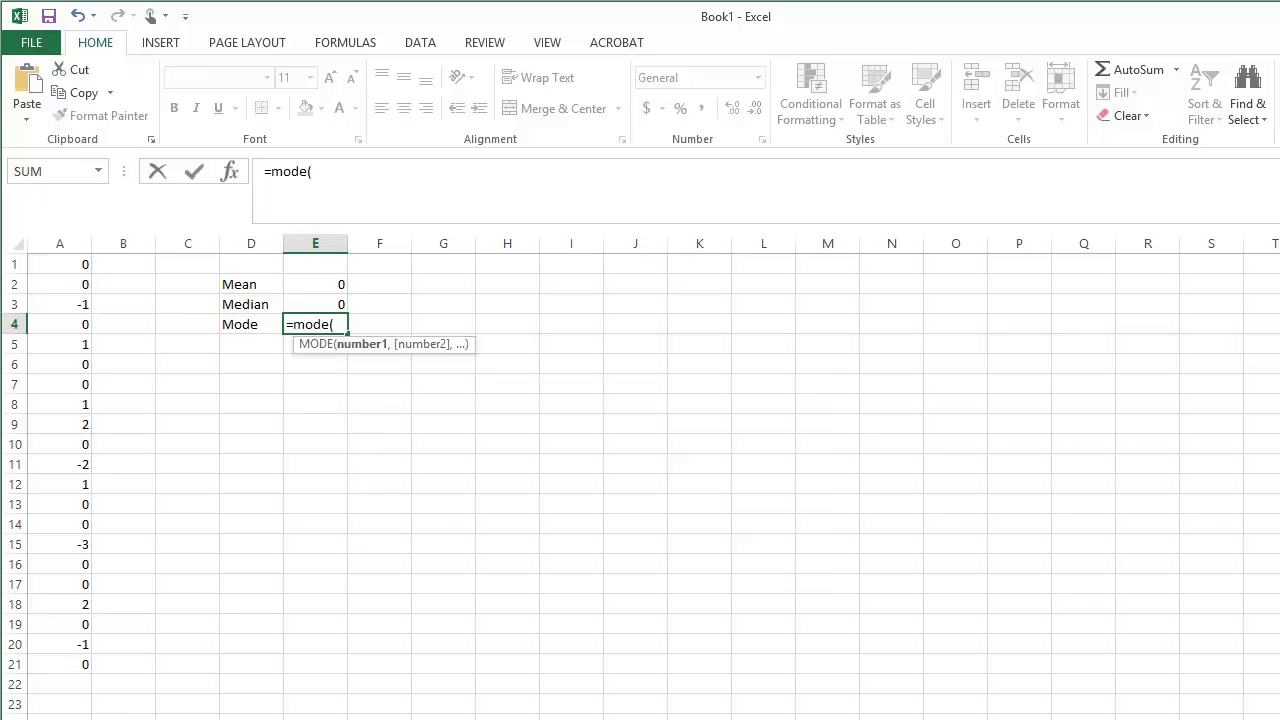
drag(49, 268, 41, 672)
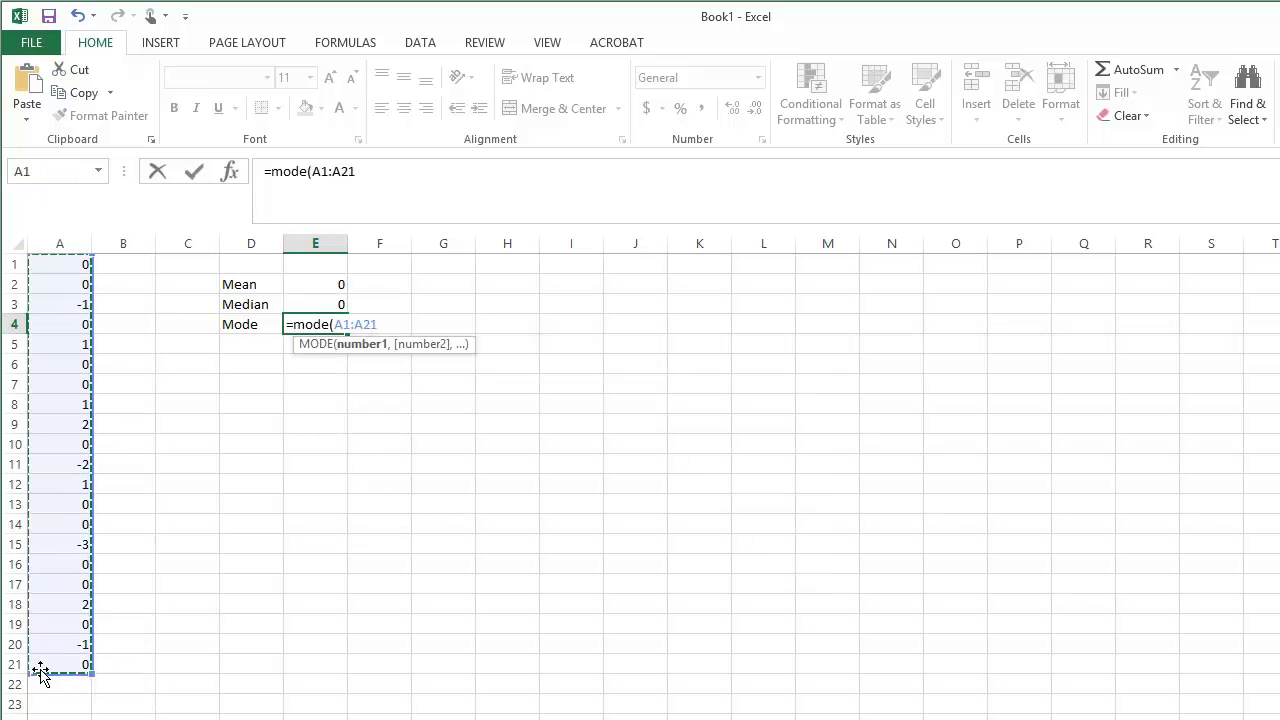
key(Return)
drag(189, 284, 398, 288)
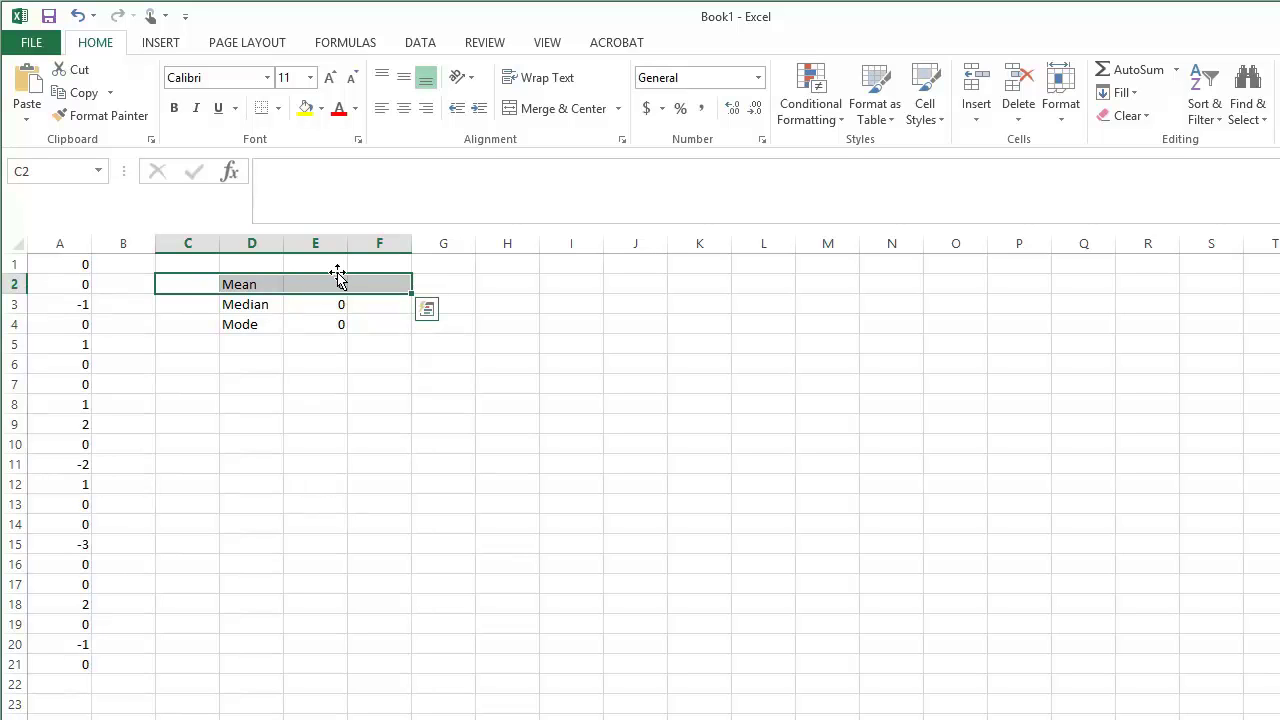
drag(182, 302, 373, 304)
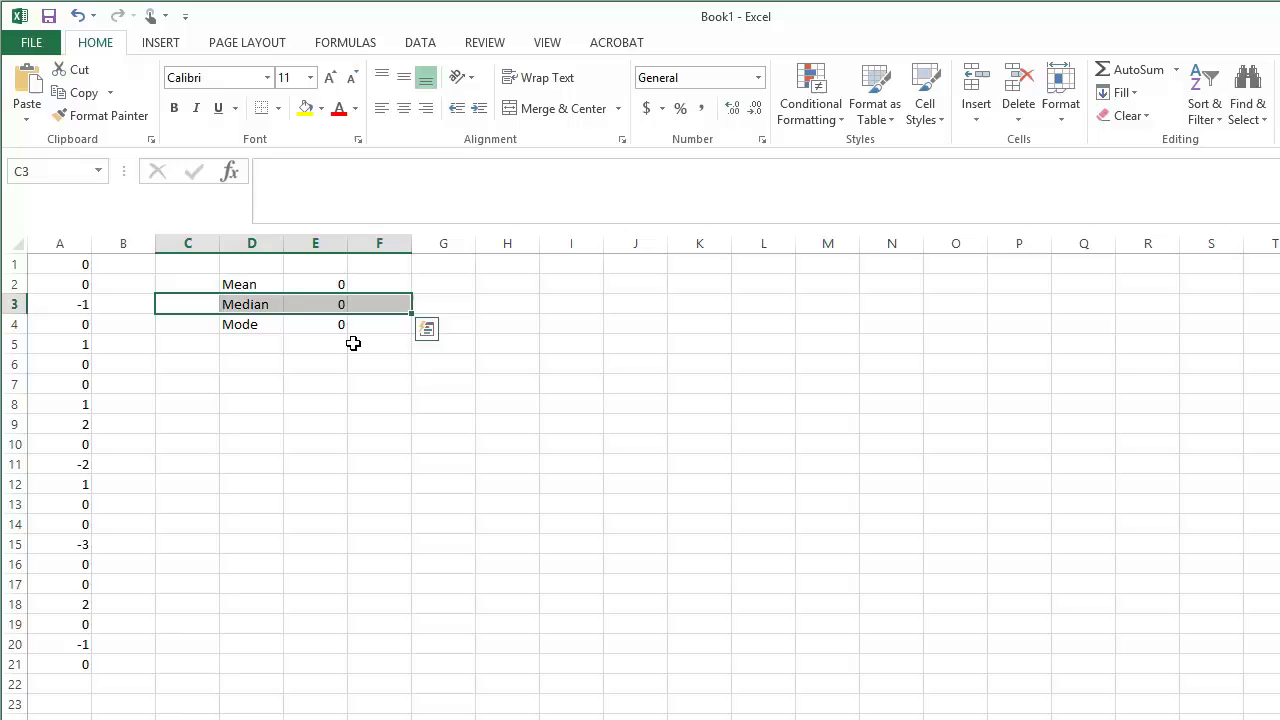
key(Down)
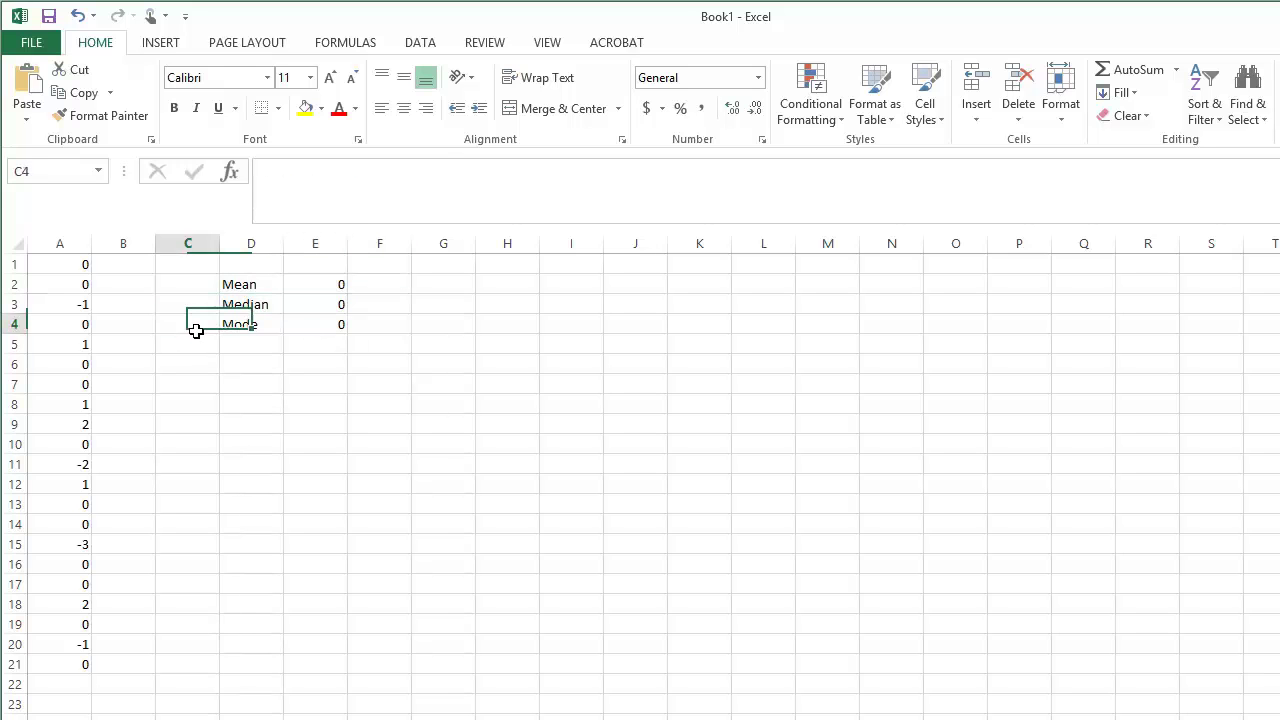
drag(191, 327, 355, 327)
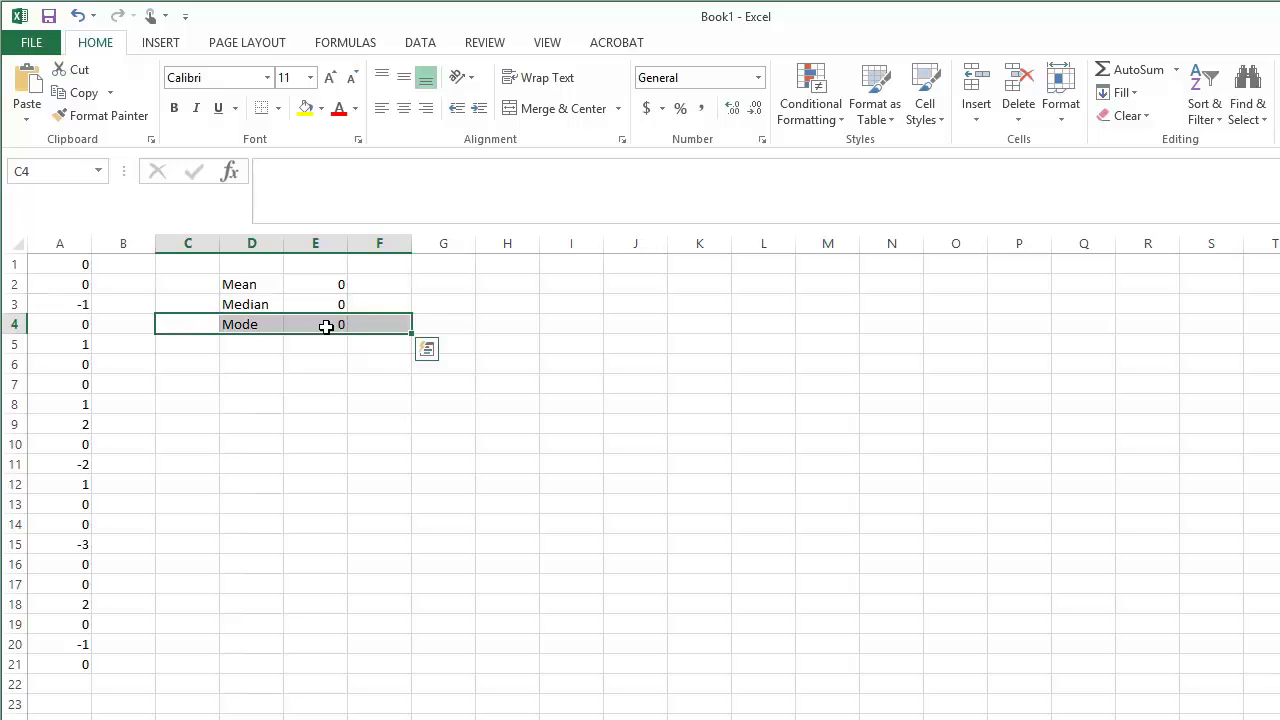
click(326, 326)
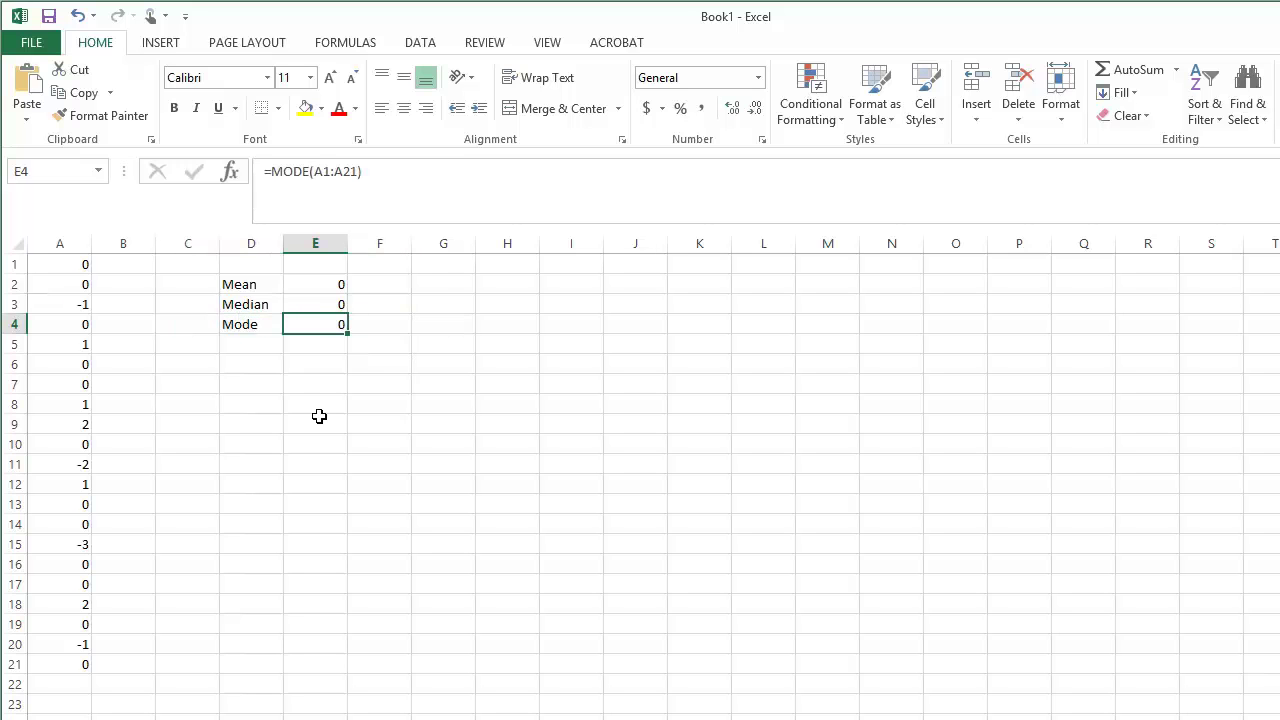